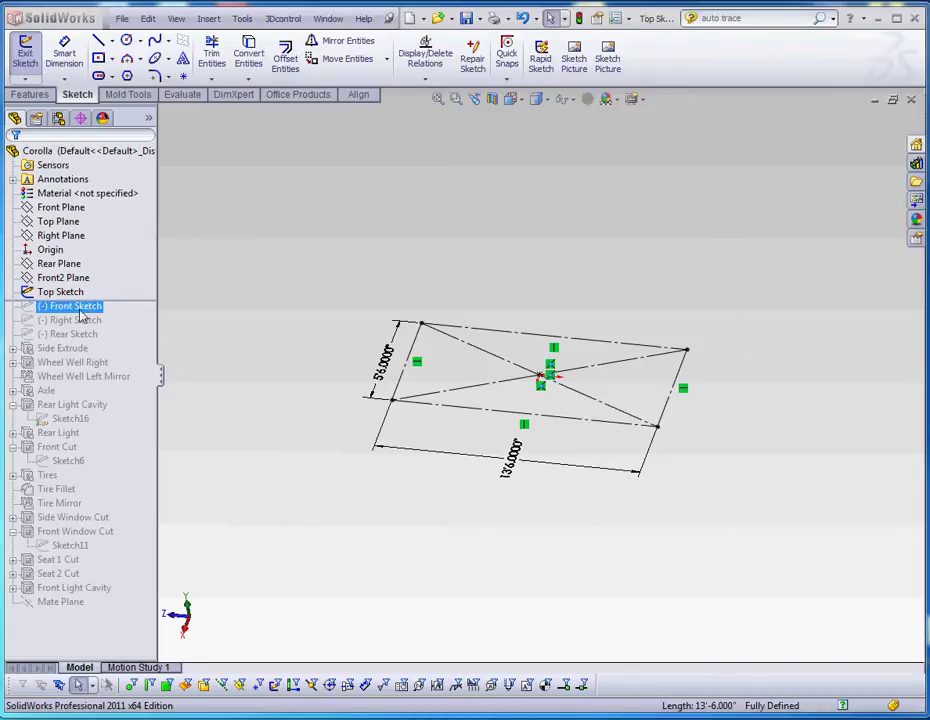
Select the Front Light Cavity feature in the FeatureManager tree, then clear the selection
{"action": "left_click", "coordinate": [75, 590]}
{"action": "left_click", "coordinate": [235, 316]}
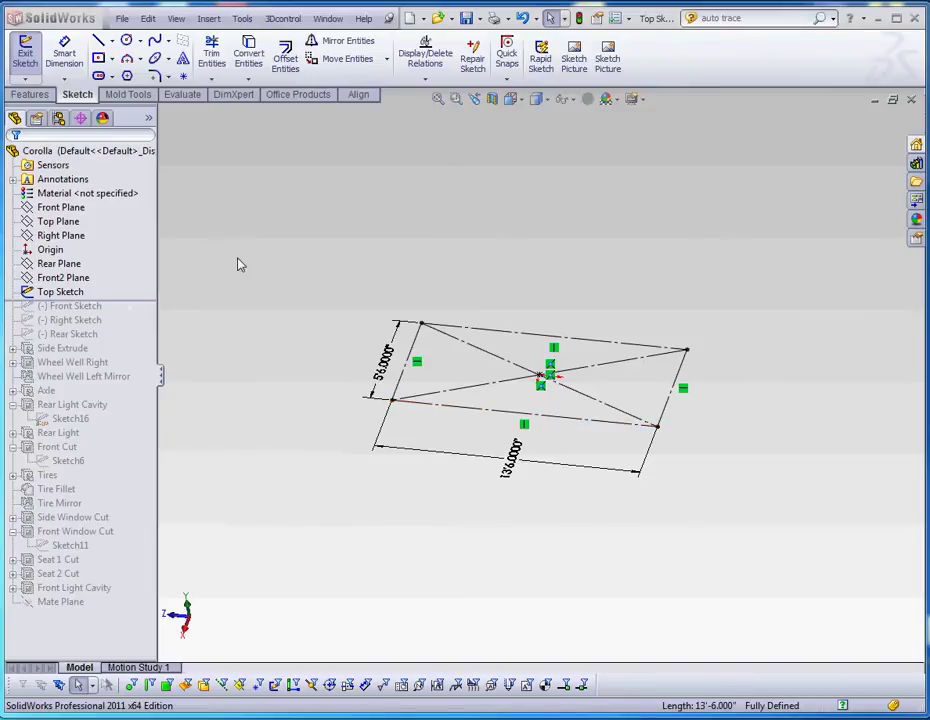
Exit the Top Sketch and roll the model forward to include the Front Sketch
{"action": "key", "text": "ctrl+b"}
{"action": "left_click_drag", "start_coordinate": [139, 307], "coordinate": [136, 320]}
{"action": "mouse_move", "coordinate": [406, 448]}
{"action": "middle_mouse_down"}
{"action": "mouse_move", "coordinate": [380, 347]}
{"action": "mouse_move", "coordinate": [289, 363]}
{"action": "mouse_move", "coordinate": [326, 363]}
{"action": "middle_mouse_up"}
{"action": "scroll", "coordinate": [660, 390], "scroll_direction": "down", "scroll_amount": 5}
{"action": "scroll", "coordinate": [474, 389], "scroll_direction": "up", "scroll_amount": 3}
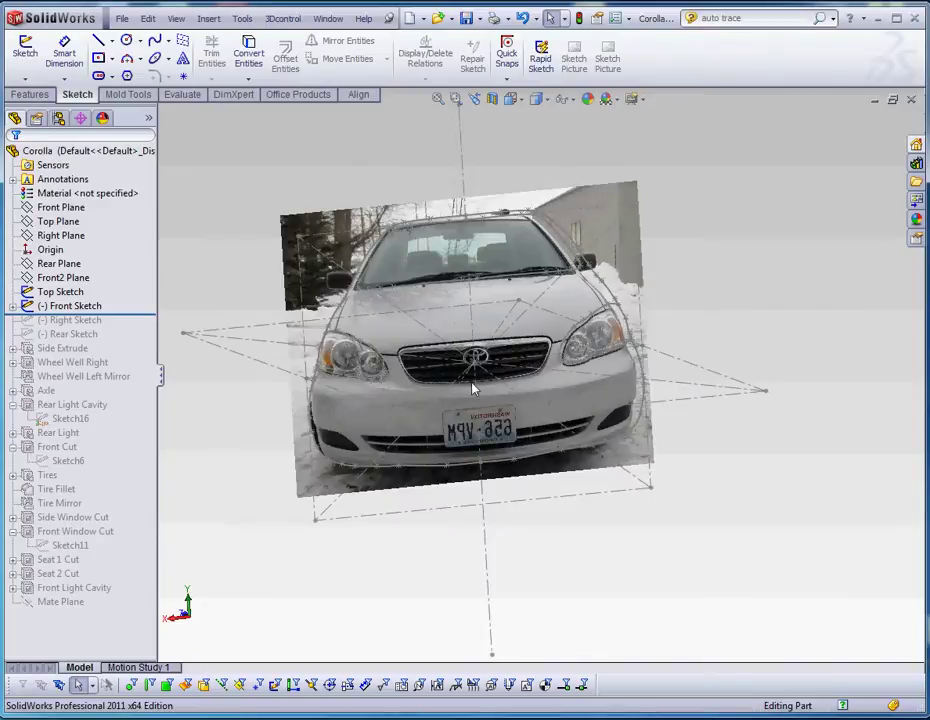
Edit the Front Sketch and view it Normal To over the front-view car photo
{"action": "right_click", "coordinate": [75, 305]}
{"action": "left_click", "coordinate": [89, 261]}
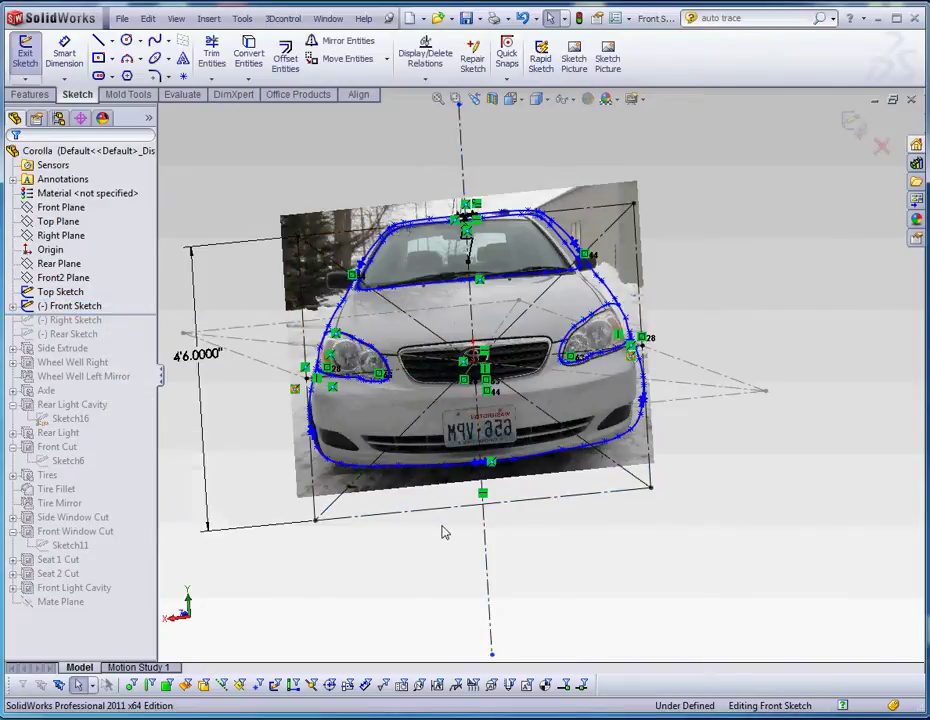
{"action": "key", "text": "ctrl+8"}
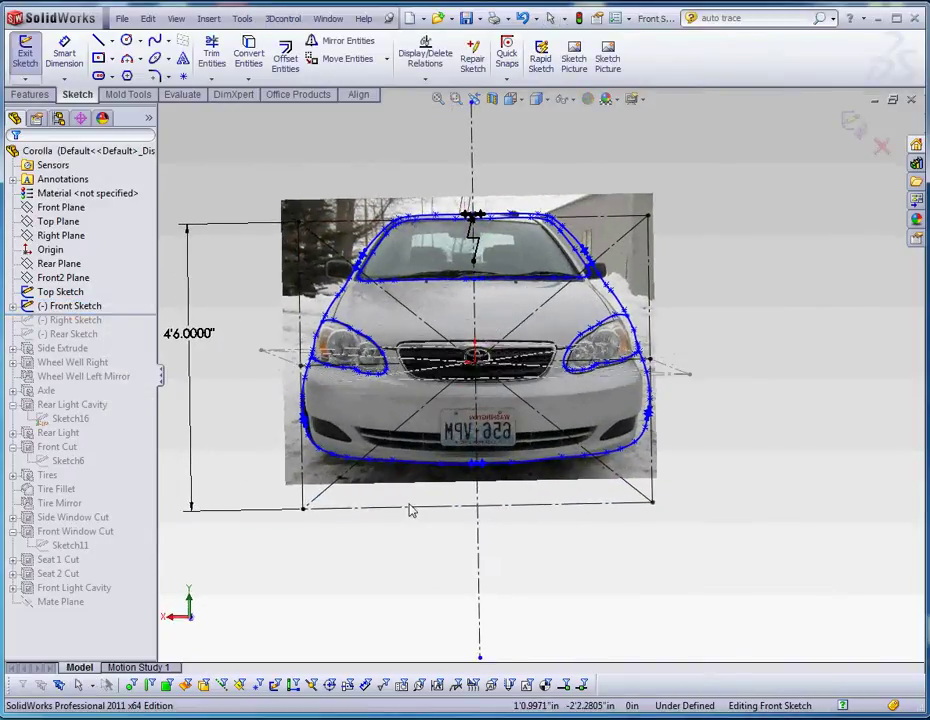
{"action": "scroll", "coordinate": [370, 419], "scroll_direction": "up", "scroll_amount": 2}
{"action": "scroll", "coordinate": [448, 405], "scroll_direction": "down", "scroll_amount": 4}
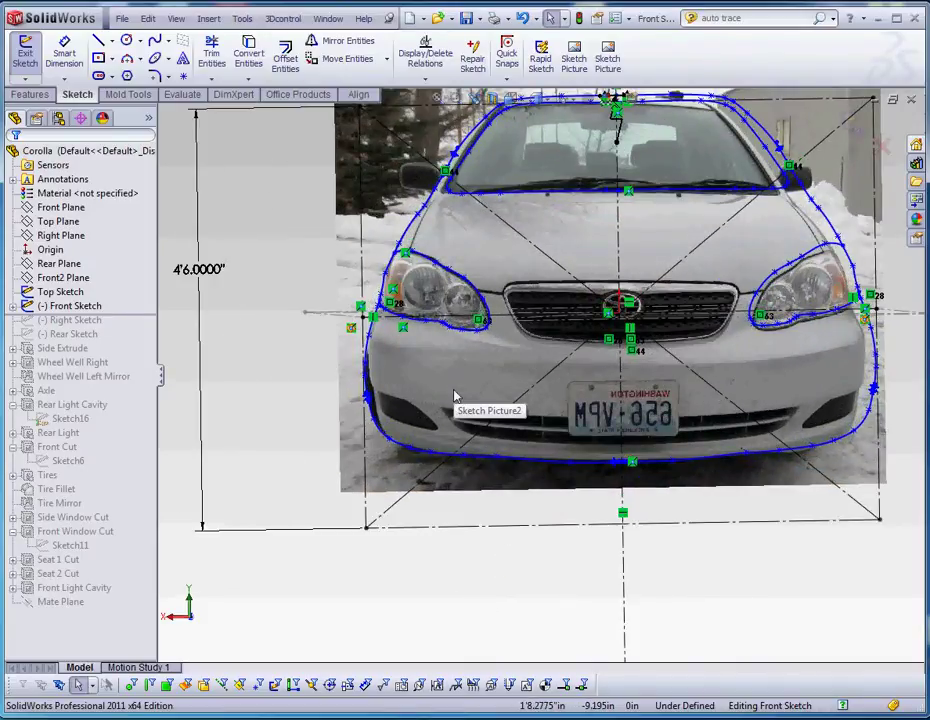
{"action": "scroll", "coordinate": [560, 300], "scroll_direction": "up", "scroll_amount": 3}
{"action": "scroll", "coordinate": [610, 285], "scroll_direction": "down", "scroll_amount": 3}
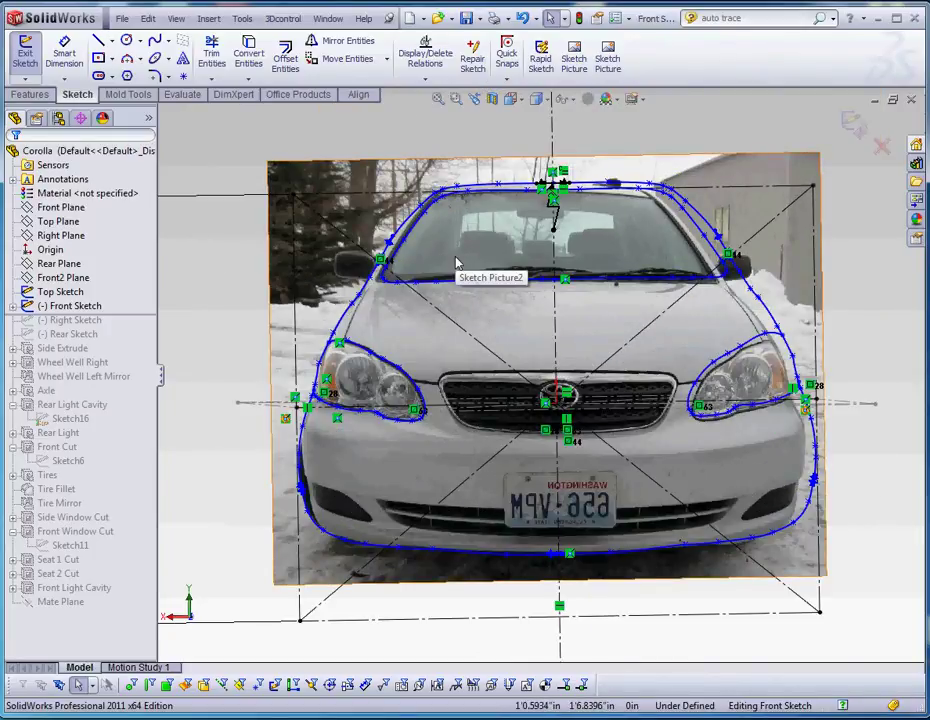
{"action": "scroll", "coordinate": [588, 384], "scroll_direction": "up", "scroll_amount": 2}
{"action": "scroll", "coordinate": [536, 384], "scroll_direction": "down", "scroll_amount": 2}
{"action": "scroll", "coordinate": [558, 398], "scroll_direction": "up", "scroll_amount": 1}
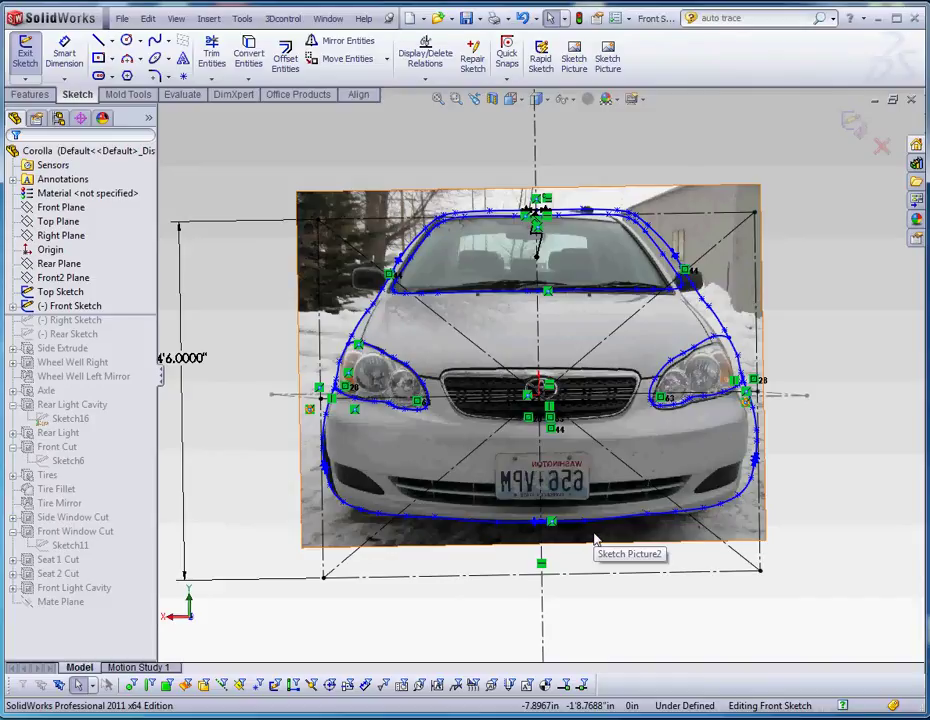
{"action": "scroll", "coordinate": [594, 540], "scroll_direction": "down", "scroll_amount": 1}
{"action": "scroll", "coordinate": [594, 540], "scroll_direction": "up", "scroll_amount": 1}
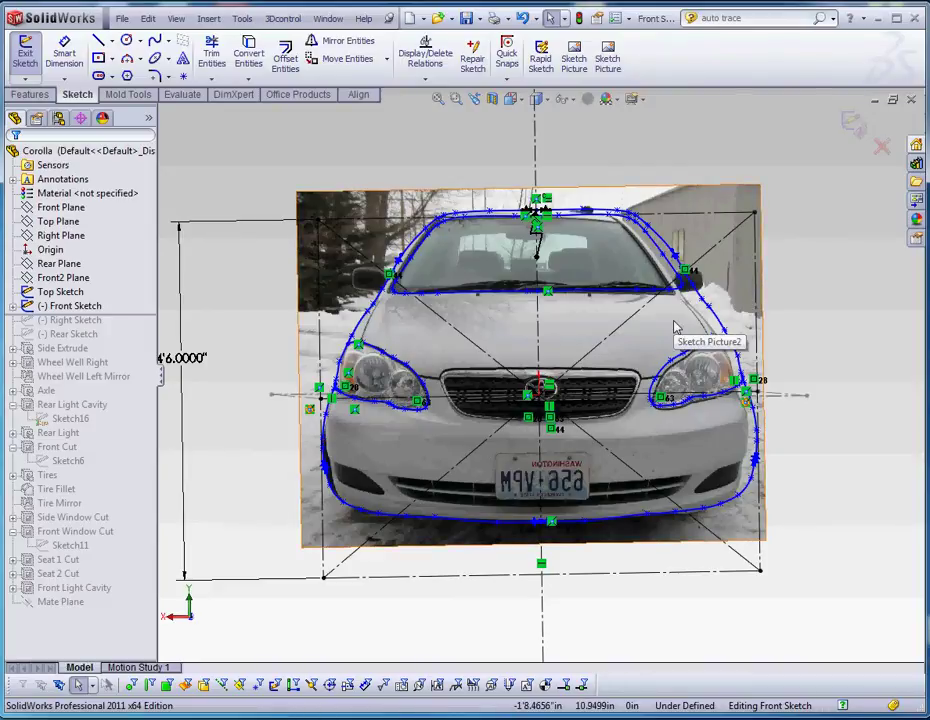
{"action": "scroll", "coordinate": [675, 327], "scroll_direction": "up", "scroll_amount": 5}
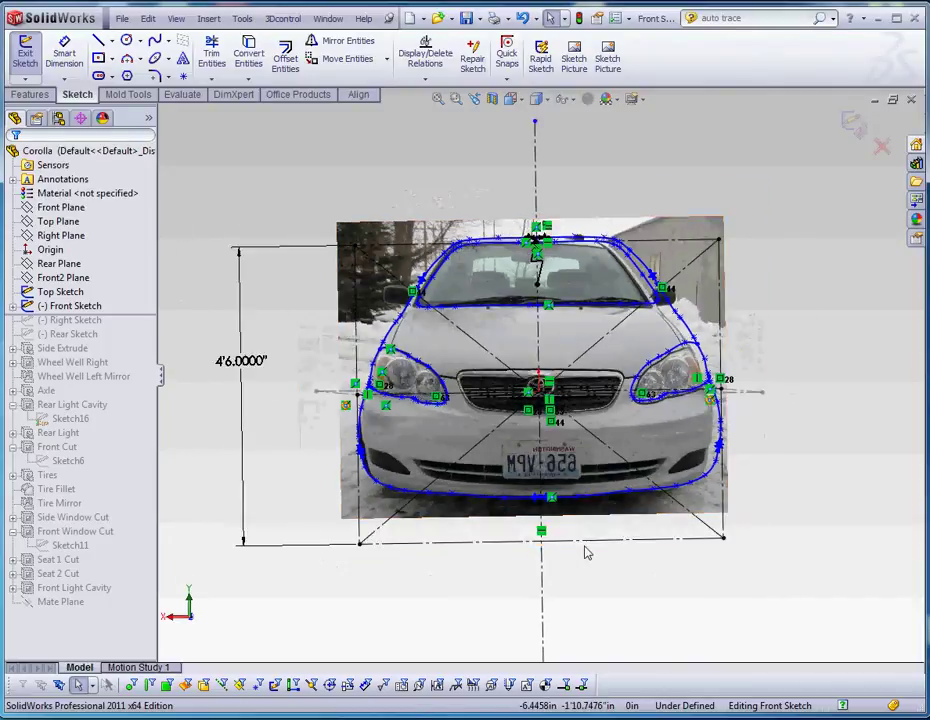
{"action": "scroll", "coordinate": [560, 420], "scroll_direction": "down", "scroll_amount": 7}
{"action": "scroll", "coordinate": [545, 397], "scroll_direction": "up", "scroll_amount": 3}
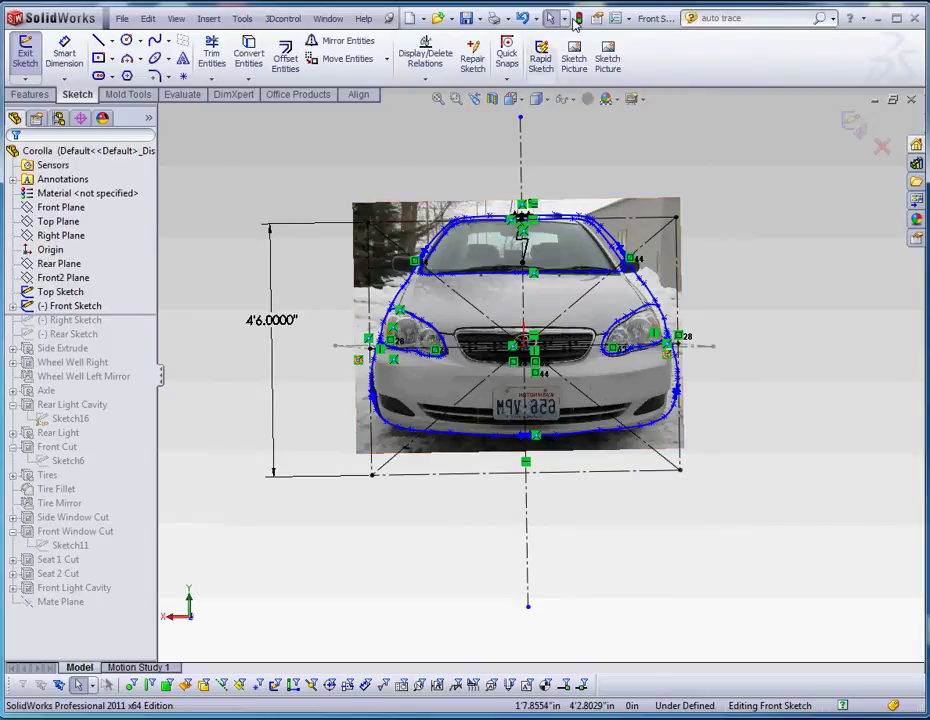
Rebuild, roll the bar below Right Sketch, and edit Right Sketch from a side view
{"action": "left_click", "coordinate": [578, 18]}
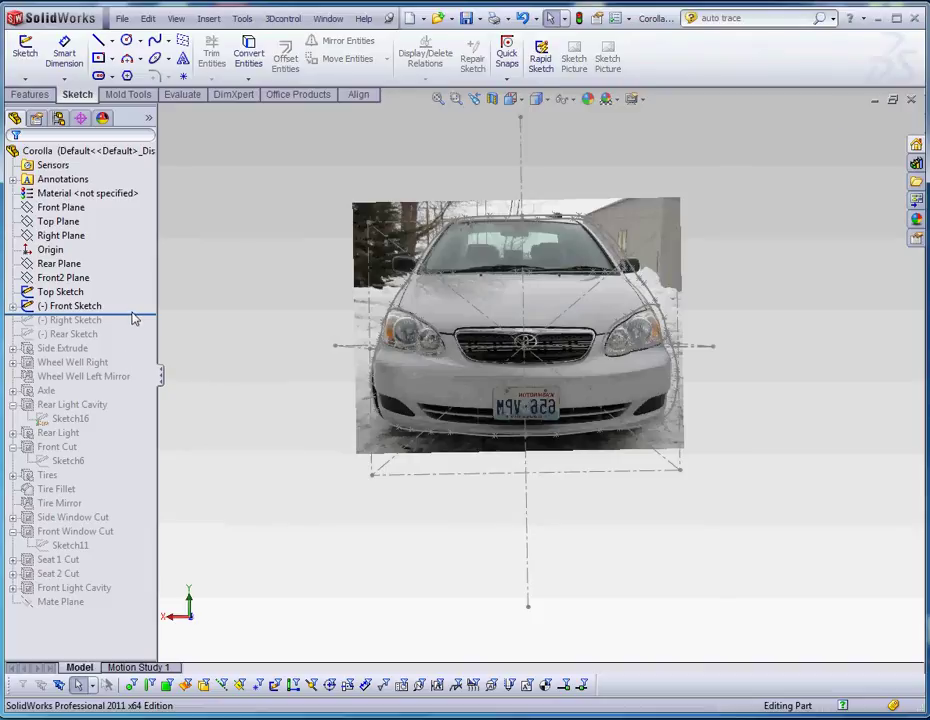
{"action": "left_click_drag", "start_coordinate": [130, 315], "coordinate": [130, 327]}
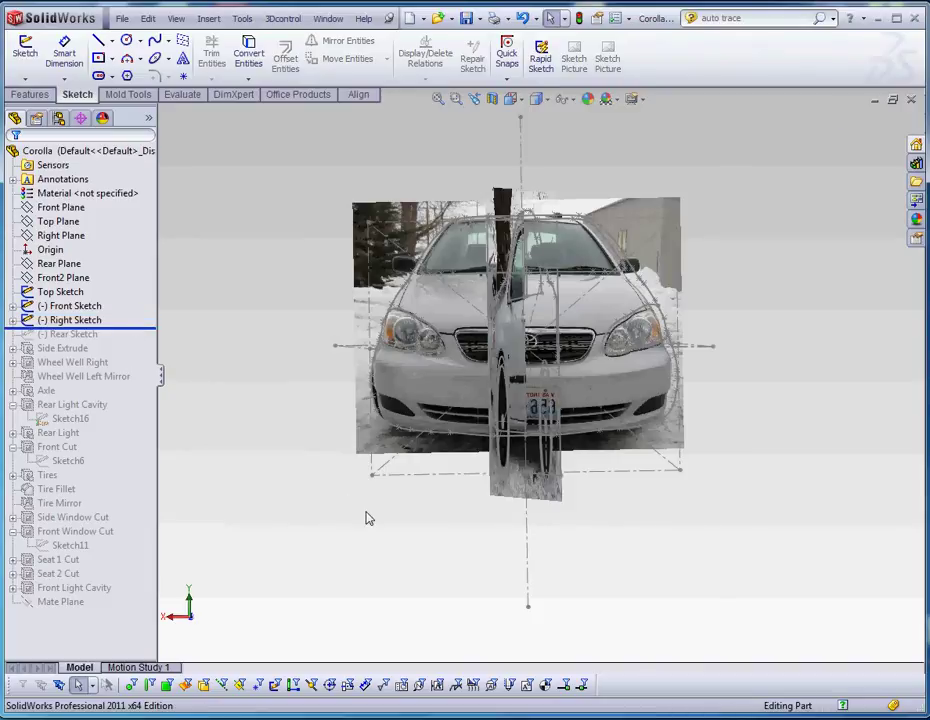
{"action": "middle_click_drag", "start_coordinate": [352, 527], "coordinate": [513, 514]}
{"action": "scroll", "coordinate": [484, 390], "scroll_direction": "up", "scroll_amount": 2}
{"action": "scroll", "coordinate": [423, 424], "scroll_direction": "down", "scroll_amount": 3}
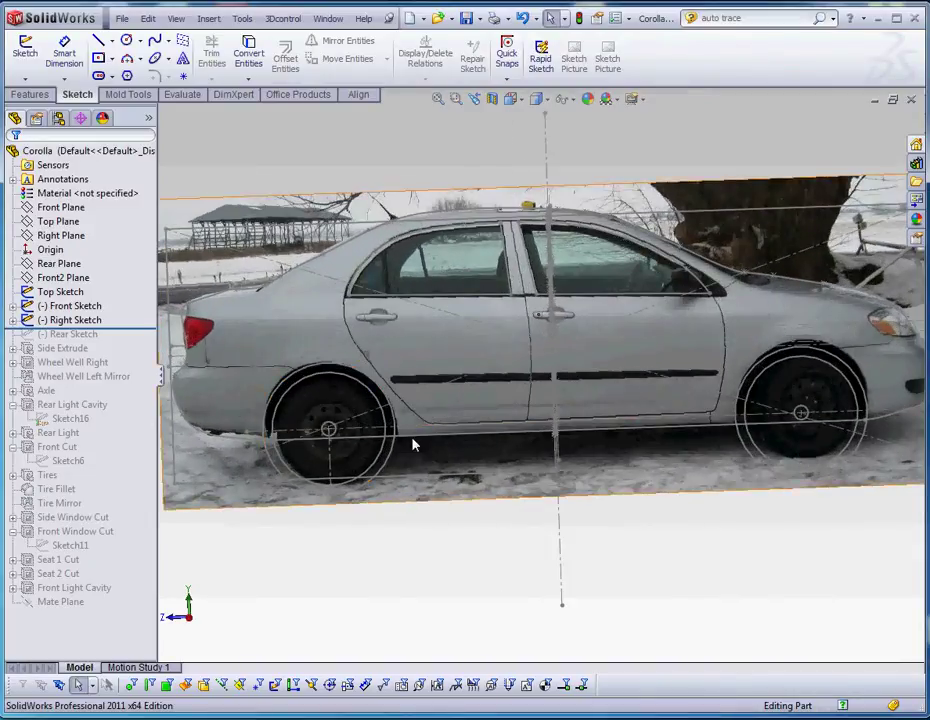
{"action": "right_click", "coordinate": [414, 440]}
{"action": "left_click", "coordinate": [424, 392]}
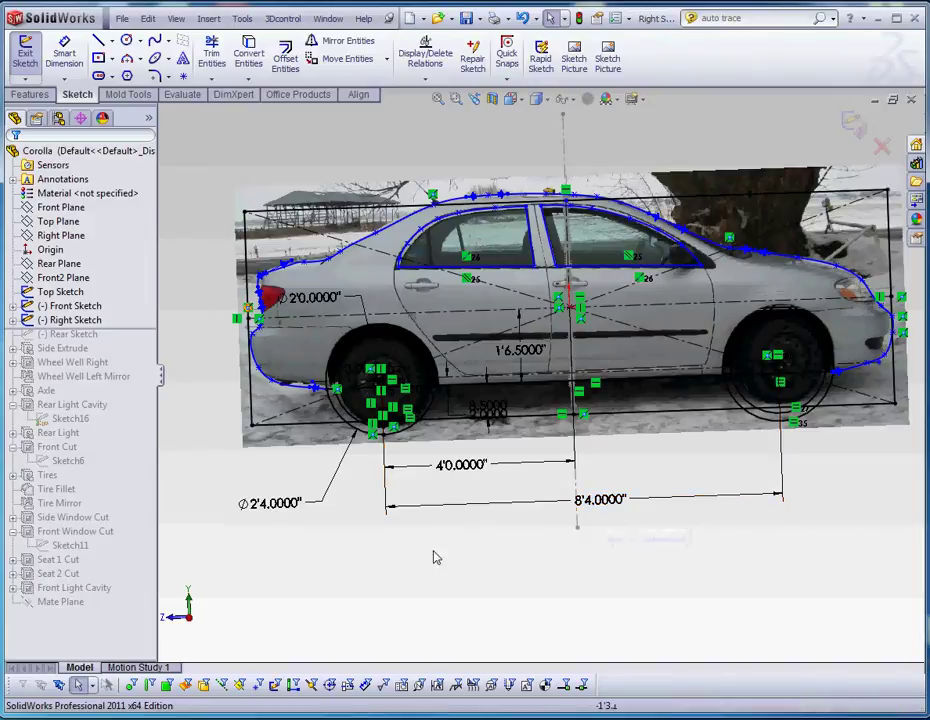
Fit the car in view and delete the 1'6.5000" height dimension
{"action": "scroll", "coordinate": [520, 380], "scroll_direction": "up", "scroll_amount": 3}
{"action": "scroll", "coordinate": [474, 370], "scroll_direction": "down", "scroll_amount": 6}
{"action": "scroll", "coordinate": [474, 370], "scroll_direction": "down", "scroll_amount": 2}
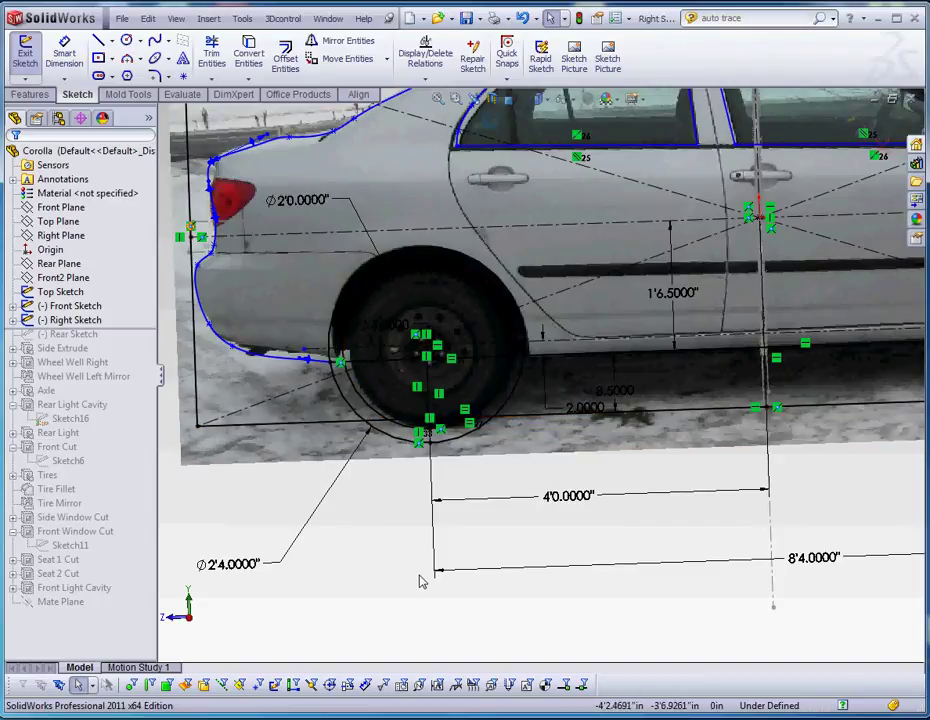
{"action": "key", "text": "z"}
{"action": "scroll", "coordinate": [736, 592], "scroll_direction": "up", "scroll_amount": 2}
{"action": "scroll", "coordinate": [546, 498], "scroll_direction": "down", "scroll_amount": 5}
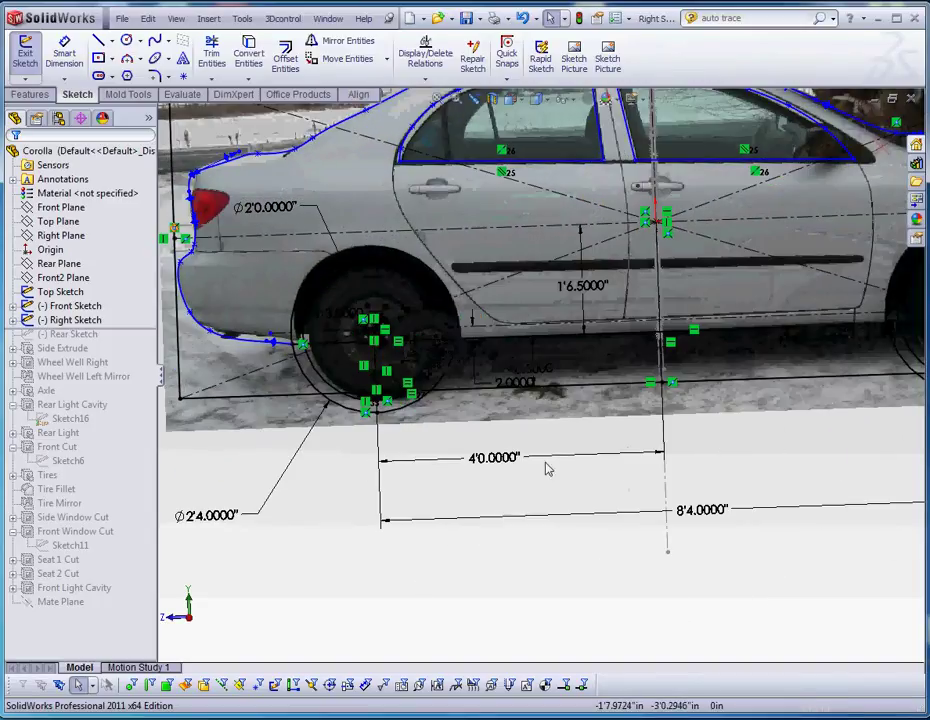
{"action": "scroll", "coordinate": [553, 557], "scroll_direction": "up", "scroll_amount": 3}
{"action": "scroll", "coordinate": [571, 290], "scroll_direction": "down", "scroll_amount": 3}
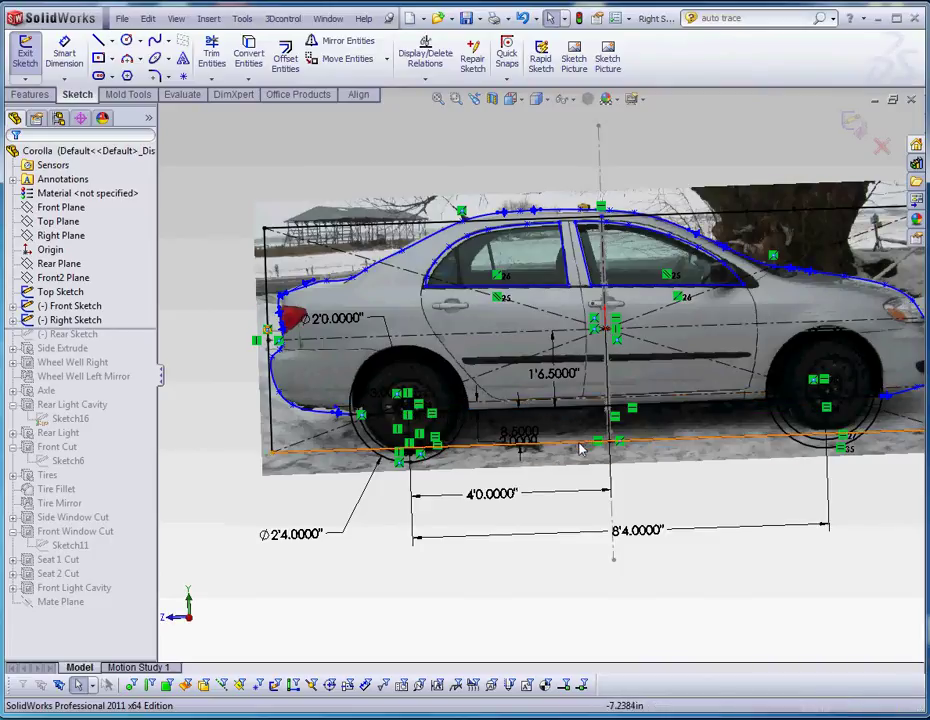
{"action": "scroll", "coordinate": [587, 440], "scroll_direction": "down", "scroll_amount": 6}
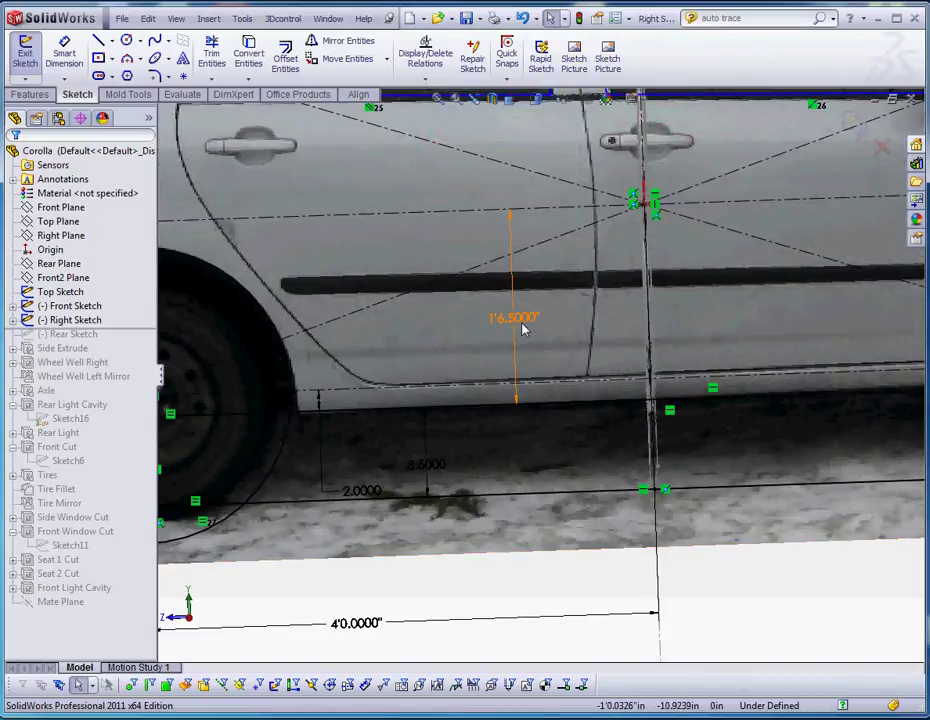
{"action": "left_click", "coordinate": [527, 320]}
{"action": "key", "text": "Delete"}
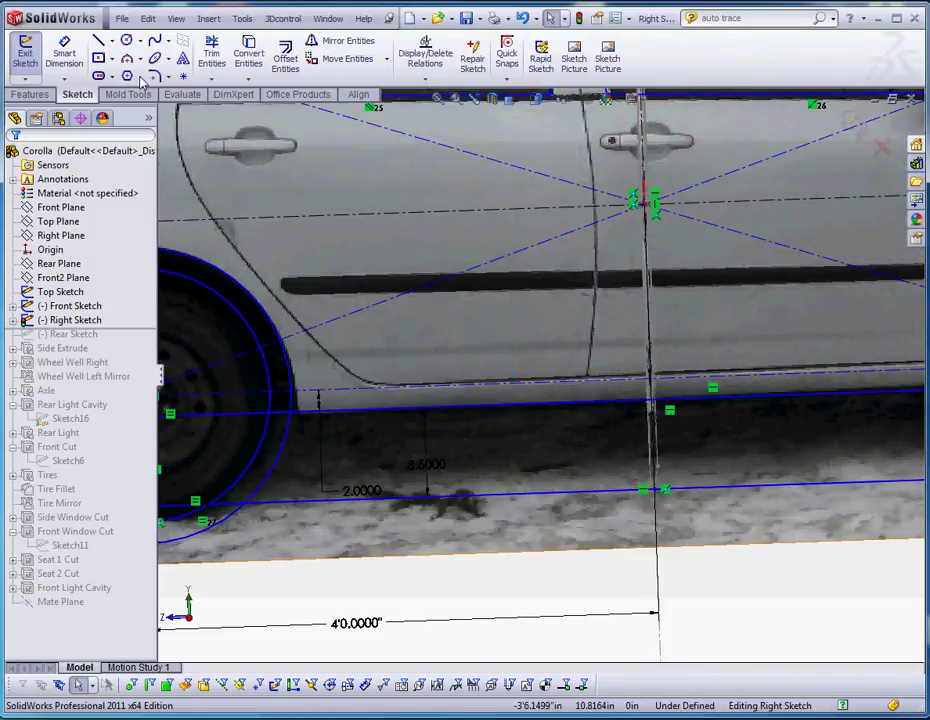
Add a 1'4.5000" Smart Dimension between the lower and upper horizontal lines
{"action": "left_click", "coordinate": [64, 55]}
{"action": "left_click", "coordinate": [518, 389]}
{"action": "left_click", "coordinate": [556, 210]}
{"action": "left_click", "coordinate": [524, 345]}
{"action": "left_click", "coordinate": [466, 347]}
{"action": "key", "text": "f"}
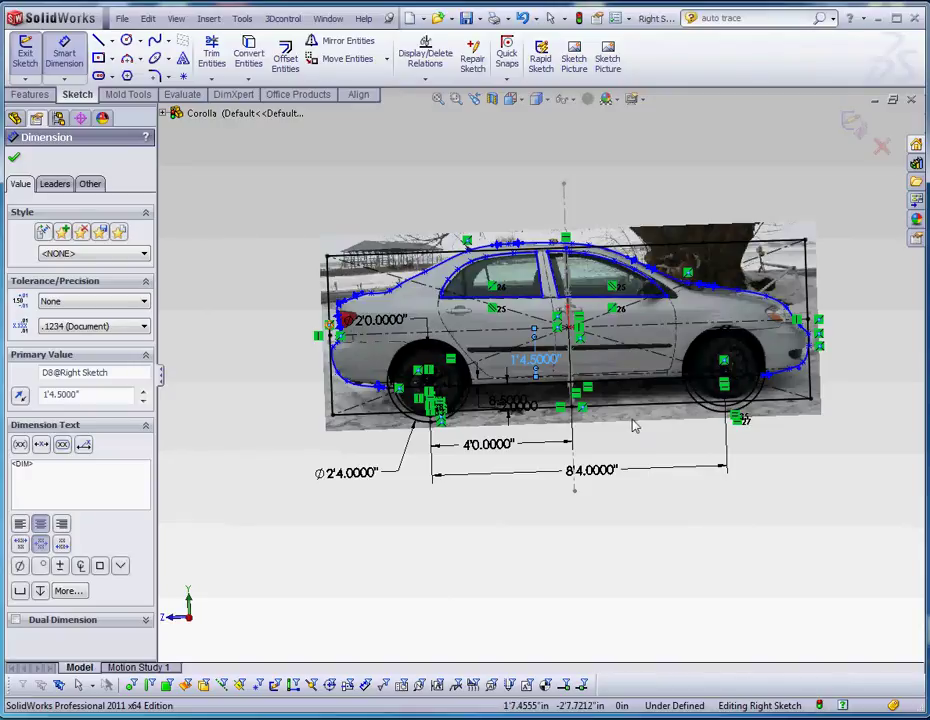
Close the Dimension PropertyManager and orbit around the Right Sketch from front to side views
{"action": "key", "text": "Escape"}
{"action": "scroll", "coordinate": [635, 426], "scroll_direction": "up", "scroll_amount": 5}
{"action": "scroll", "coordinate": [600, 420], "scroll_direction": "down", "scroll_amount": 5}
{"action": "scroll", "coordinate": [541, 419], "scroll_direction": "up", "scroll_amount": 1}
{"action": "mouse_move", "coordinate": [540, 419]}
{"action": "middle_mouse_down"}
{"action": "mouse_move", "coordinate": [455, 428]}
{"action": "mouse_move", "coordinate": [445, 405]}
{"action": "mouse_move", "coordinate": [390, 385]}
{"action": "middle_mouse_up"}
{"action": "scroll", "coordinate": [445, 405], "scroll_direction": "down", "scroll_amount": 3}
{"action": "middle_click_drag", "start_coordinate": [490, 322], "coordinate": [424, 287]}
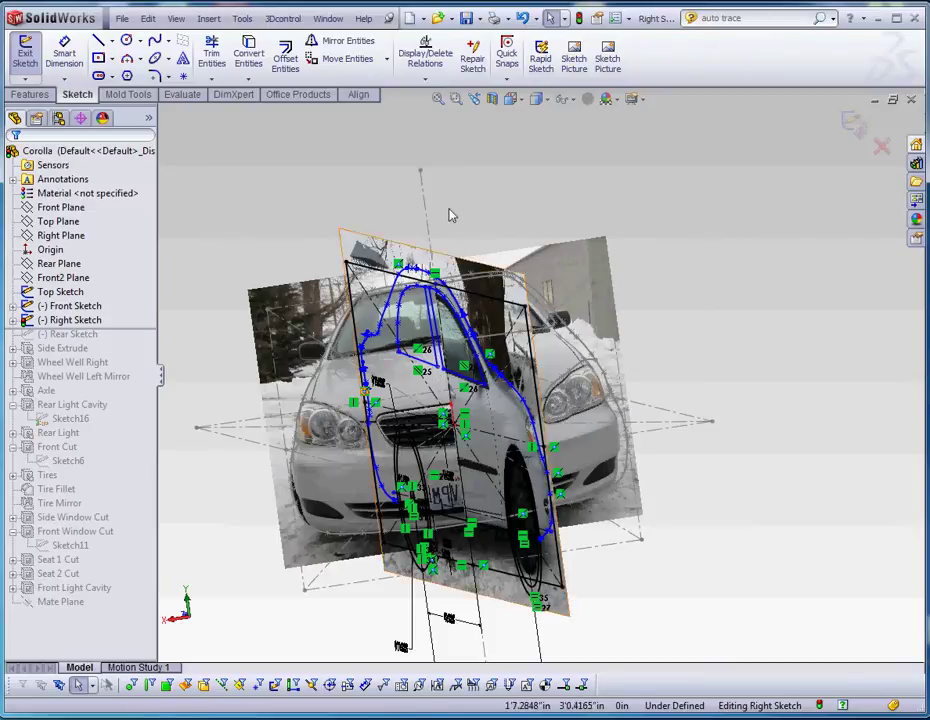
{"action": "mouse_move", "coordinate": [587, 565]}
{"action": "middle_mouse_down"}
{"action": "mouse_move", "coordinate": [575, 550]}
{"action": "mouse_move", "coordinate": [556, 558]}
{"action": "mouse_move", "coordinate": [560, 568]}
{"action": "middle_mouse_up"}
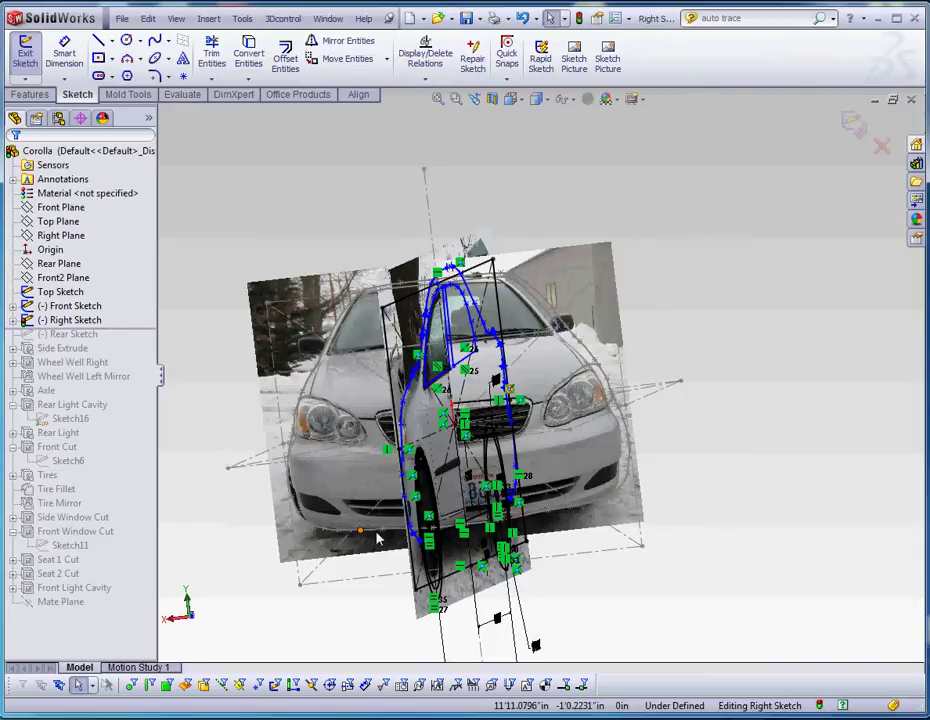
{"action": "mouse_move", "coordinate": [565, 597]}
{"action": "middle_mouse_down"}
{"action": "mouse_move", "coordinate": [556, 596]}
{"action": "mouse_move", "coordinate": [637, 579]}
{"action": "mouse_move", "coordinate": [626, 577]}
{"action": "middle_mouse_up"}
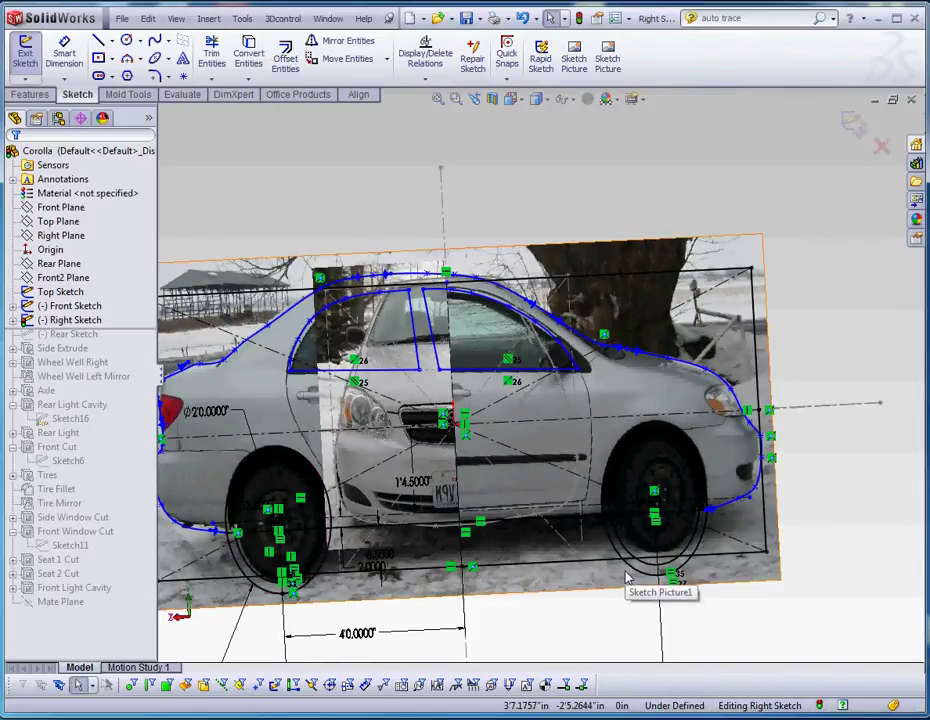
{"action": "scroll", "coordinate": [500, 538], "scroll_direction": "up", "scroll_amount": 5}
Exit the Right Sketch and roll the model forward to include the Rear Sketch
{"action": "left_click", "coordinate": [25, 50]}
{"action": "left_click_drag", "start_coordinate": [127, 335], "coordinate": [122, 347]}
{"action": "mouse_move", "coordinate": [180, 374]}
{"action": "middle_mouse_down"}
{"action": "mouse_move", "coordinate": [373, 416]}
{"action": "mouse_move", "coordinate": [254, 416]}
{"action": "mouse_move", "coordinate": [314, 444]}
{"action": "middle_mouse_up"}
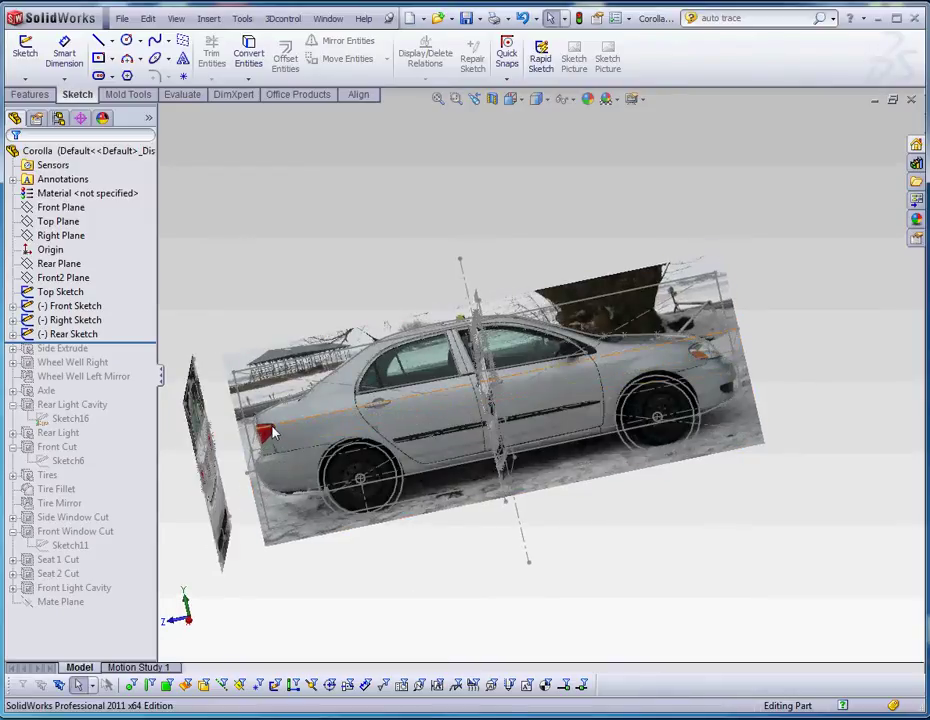
Roll forward past Side Extrude and orbit to inspect the extruded grey car body
{"action": "left_click_drag", "start_coordinate": [136, 349], "coordinate": [130, 362]}
{"action": "middle_click_drag", "start_coordinate": [353, 504], "coordinate": [285, 405]}
{"action": "scroll", "coordinate": [285, 405], "scroll_direction": "down", "scroll_amount": 3}
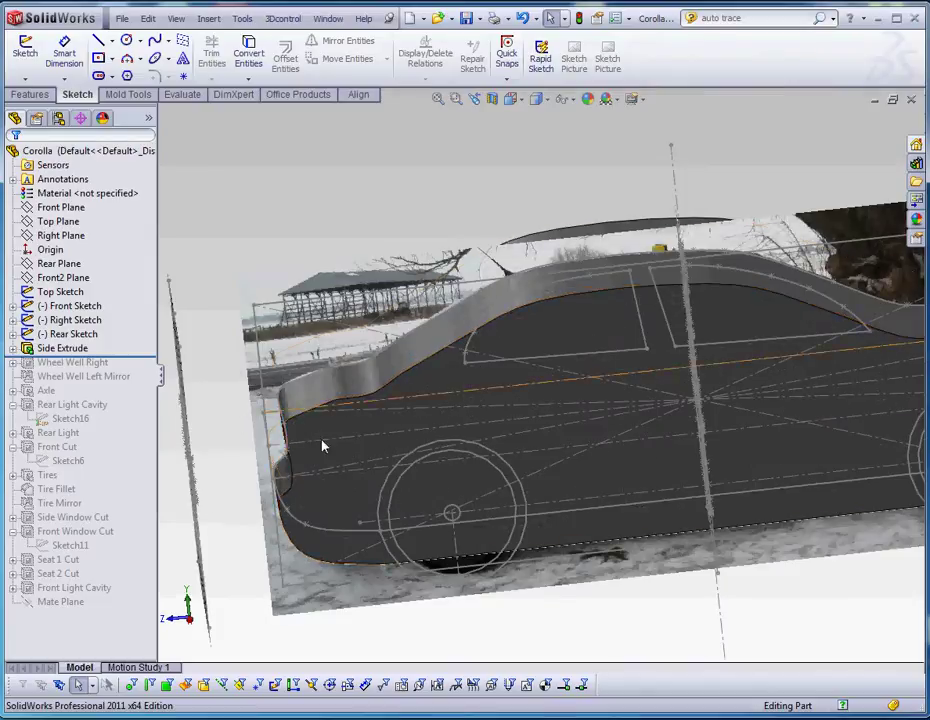
{"action": "scroll", "coordinate": [515, 587], "scroll_direction": "up", "scroll_amount": 4}
{"action": "mouse_move", "coordinate": [564, 544]}
{"action": "middle_mouse_down"}
{"action": "mouse_move", "coordinate": [546, 504]}
{"action": "mouse_move", "coordinate": [556, 515]}
{"action": "middle_mouse_up"}
{"action": "scroll", "coordinate": [556, 401], "scroll_direction": "down", "scroll_amount": 5}
{"action": "scroll", "coordinate": [587, 487], "scroll_direction": "up", "scroll_amount": 5}
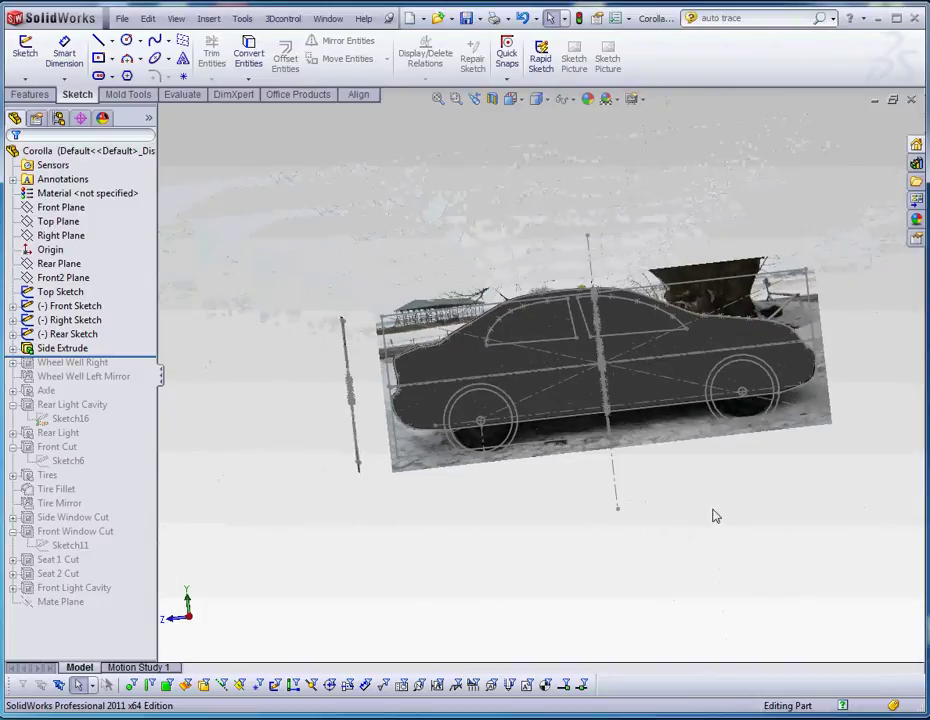
{"action": "middle_click_drag", "start_coordinate": [714, 515], "coordinate": [577, 546]}
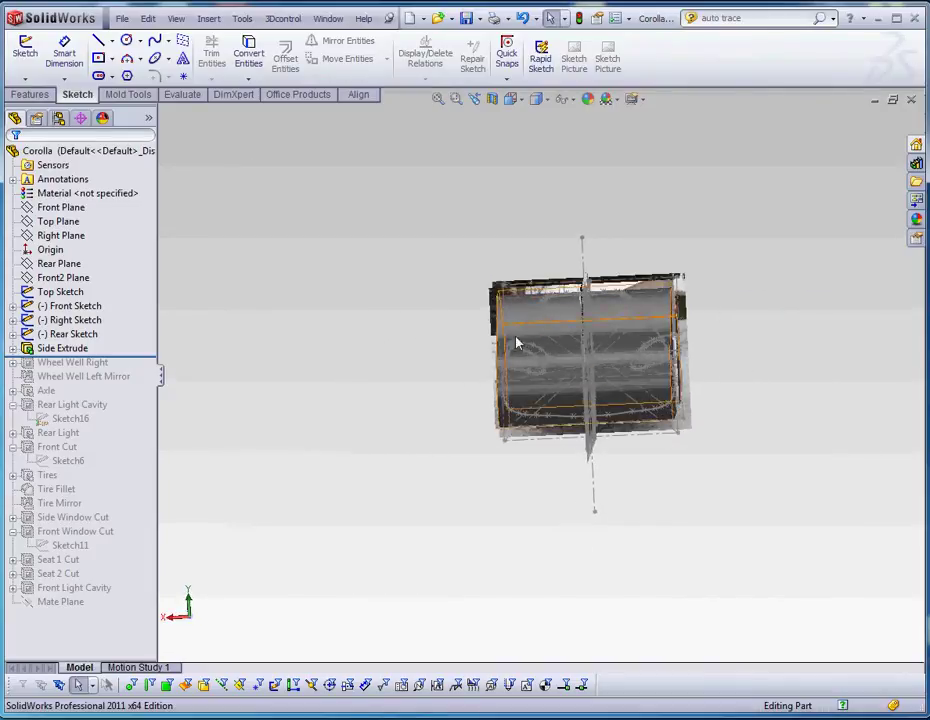
{"action": "mouse_move", "coordinate": [550, 486]}
{"action": "middle_mouse_down"}
{"action": "mouse_move", "coordinate": [703, 491]}
{"action": "mouse_move", "coordinate": [689, 498]}
{"action": "middle_mouse_up"}
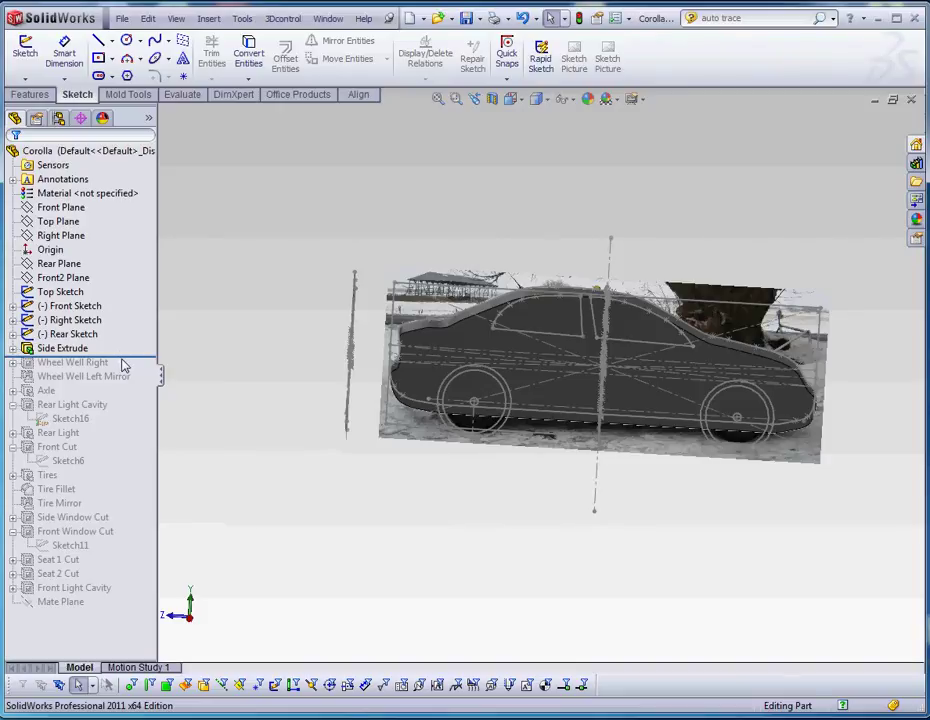
Roll forward past both wheel wells and hide sketches to view the solid car body
{"action": "left_click_drag", "start_coordinate": [122, 366], "coordinate": [140, 384]}
{"action": "middle_click_drag", "start_coordinate": [328, 494], "coordinate": [404, 554]}
{"action": "left_click", "coordinate": [171, 21]}
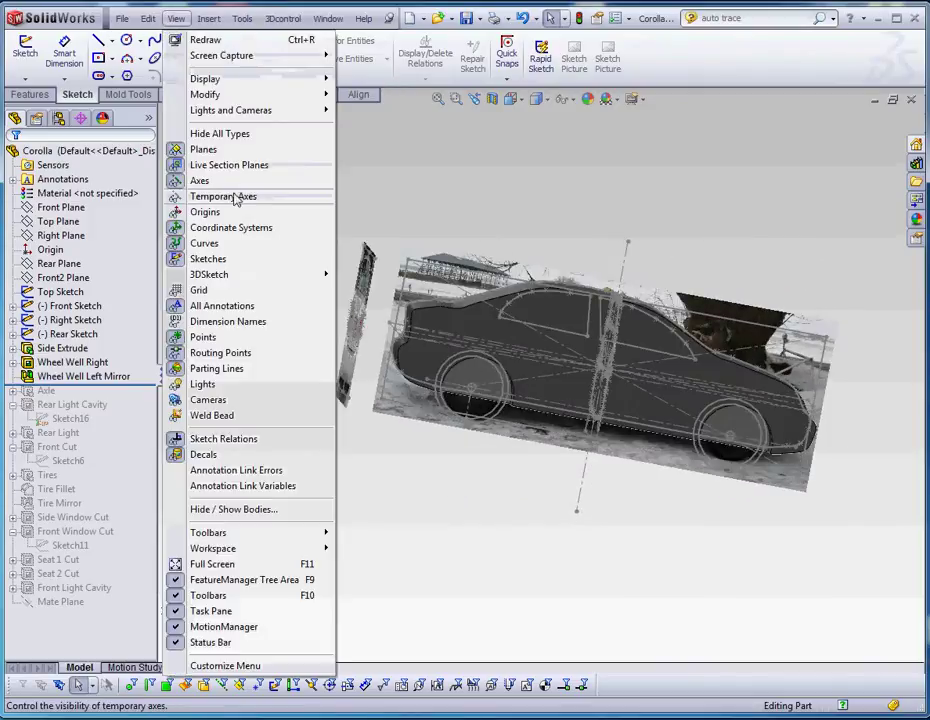
{"action": "left_click", "coordinate": [235, 259]}
{"action": "mouse_move", "coordinate": [520, 547]}
{"action": "middle_mouse_down"}
{"action": "mouse_move", "coordinate": [484, 556]}
{"action": "mouse_move", "coordinate": [502, 517]}
{"action": "mouse_move", "coordinate": [492, 563]}
{"action": "mouse_move", "coordinate": [200, 486]}
{"action": "middle_mouse_up"}
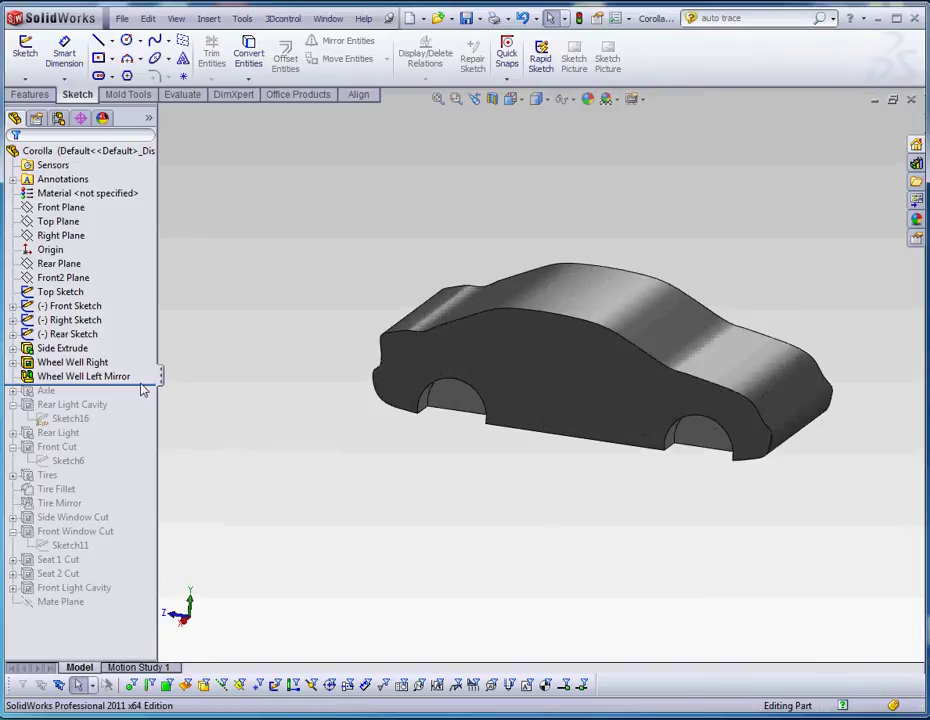
Roll forward through the axles, rear light cavity and red rear lights, then select Rear Light Cavity
{"action": "left_click_drag", "start_coordinate": [143, 392], "coordinate": [126, 431]}
{"action": "mouse_move", "coordinate": [249, 461]}
{"action": "middle_mouse_down"}
{"action": "mouse_move", "coordinate": [316, 454]}
{"action": "mouse_move", "coordinate": [380, 490]}
{"action": "middle_mouse_up"}
{"action": "scroll", "coordinate": [535, 417], "scroll_direction": "down", "scroll_amount": 5}
{"action": "scroll", "coordinate": [465, 409], "scroll_direction": "up", "scroll_amount": 3}
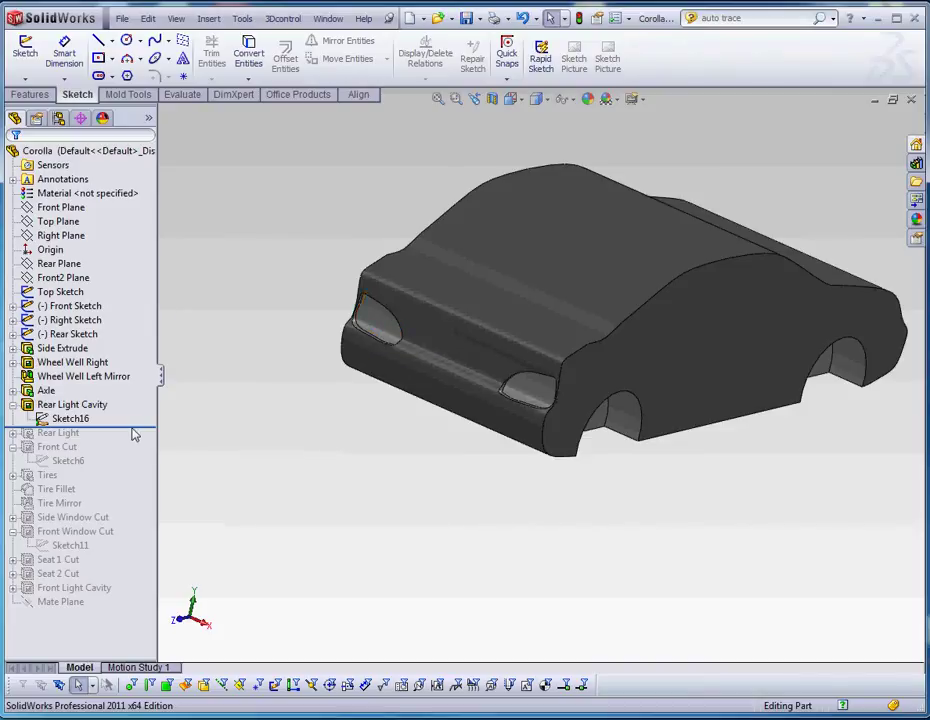
{"action": "left_click_drag", "start_coordinate": [135, 434], "coordinate": [129, 444]}
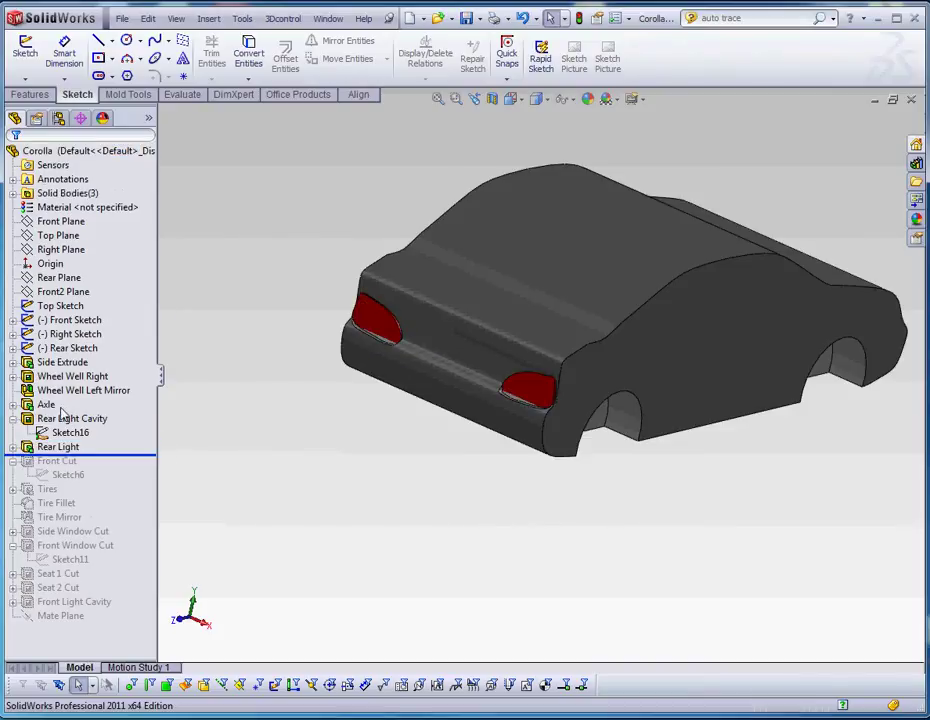
{"action": "left_click", "coordinate": [77, 420]}
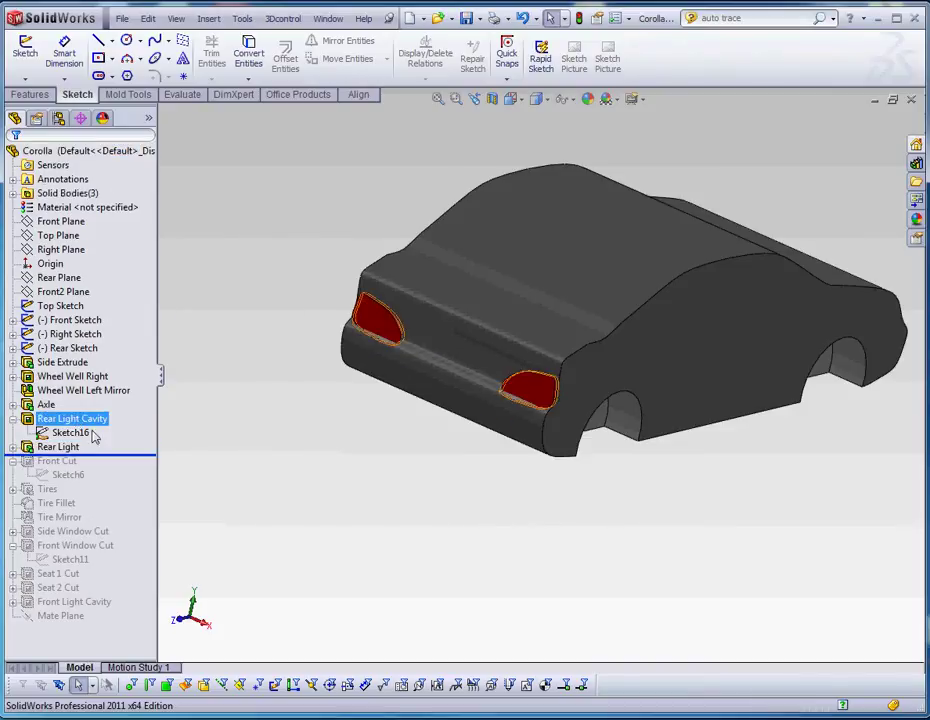
{"action": "right_click", "coordinate": [92, 421]}
Edit the Rear Light Cavity feature and orbit to inspect its cut settings
{"action": "left_click", "coordinate": [82, 378]}
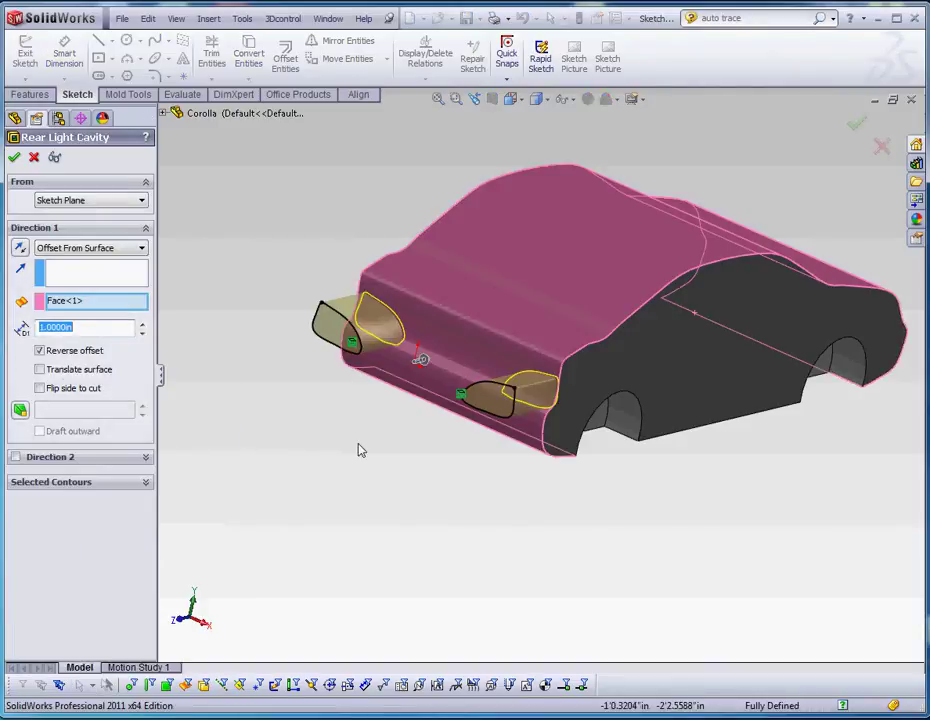
{"action": "middle_click_drag", "start_coordinate": [361, 450], "coordinate": [305, 397]}
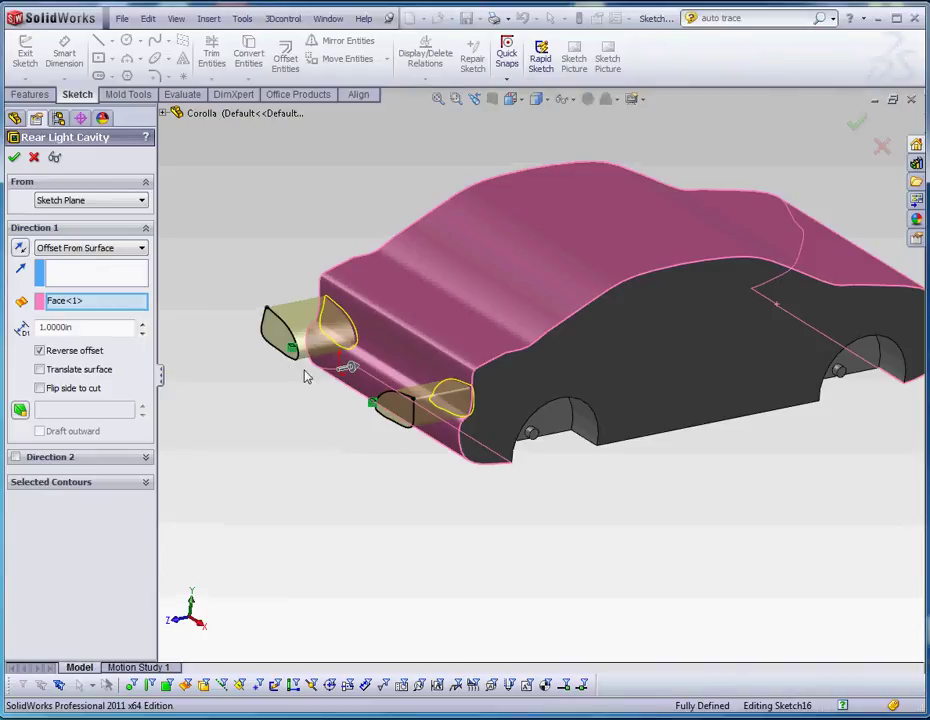
{"action": "scroll", "coordinate": [388, 408], "scroll_direction": "down", "scroll_amount": 3}
{"action": "scroll", "coordinate": [420, 430], "scroll_direction": "up", "scroll_amount": 1}
{"action": "scroll", "coordinate": [469, 388], "scroll_direction": "down", "scroll_amount": 4}
{"action": "scroll", "coordinate": [380, 486], "scroll_direction": "up", "scroll_amount": 4}
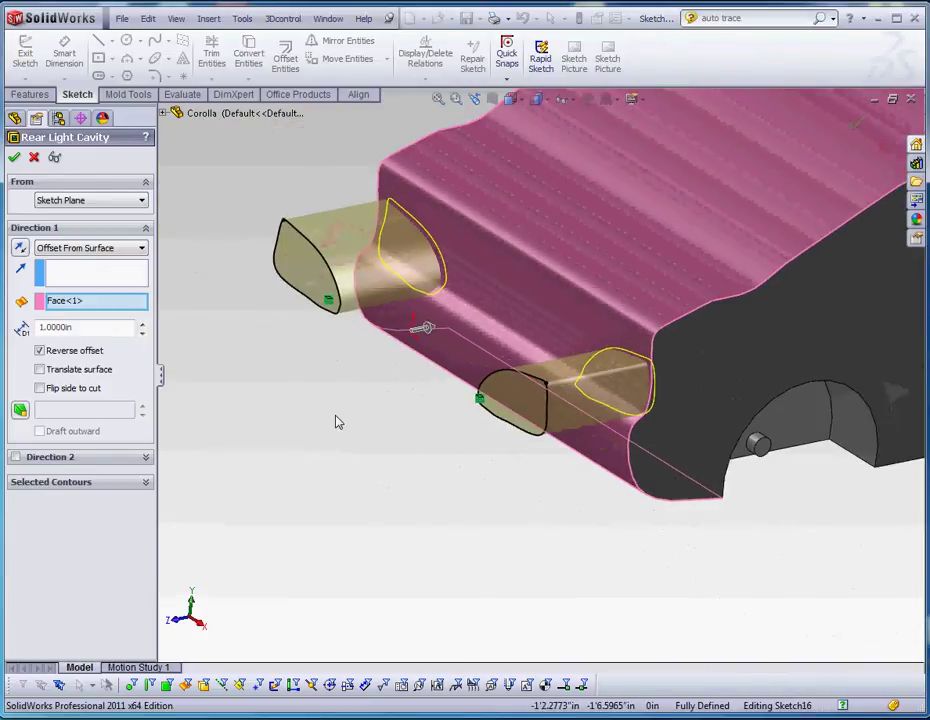
Turn on View > Sketches, orbit around the light cavities, and close the cut edit
{"action": "left_click", "coordinate": [176, 18]}
{"action": "left_click", "coordinate": [216, 257]}
{"action": "mouse_move", "coordinate": [393, 545]}
{"action": "middle_mouse_down"}
{"action": "mouse_move", "coordinate": [347, 552]}
{"action": "mouse_move", "coordinate": [386, 498]}
{"action": "mouse_move", "coordinate": [384, 513]}
{"action": "mouse_move", "coordinate": [390, 508]}
{"action": "middle_mouse_up"}
{"action": "middle_click_drag", "start_coordinate": [656, 371], "coordinate": [561, 627]}
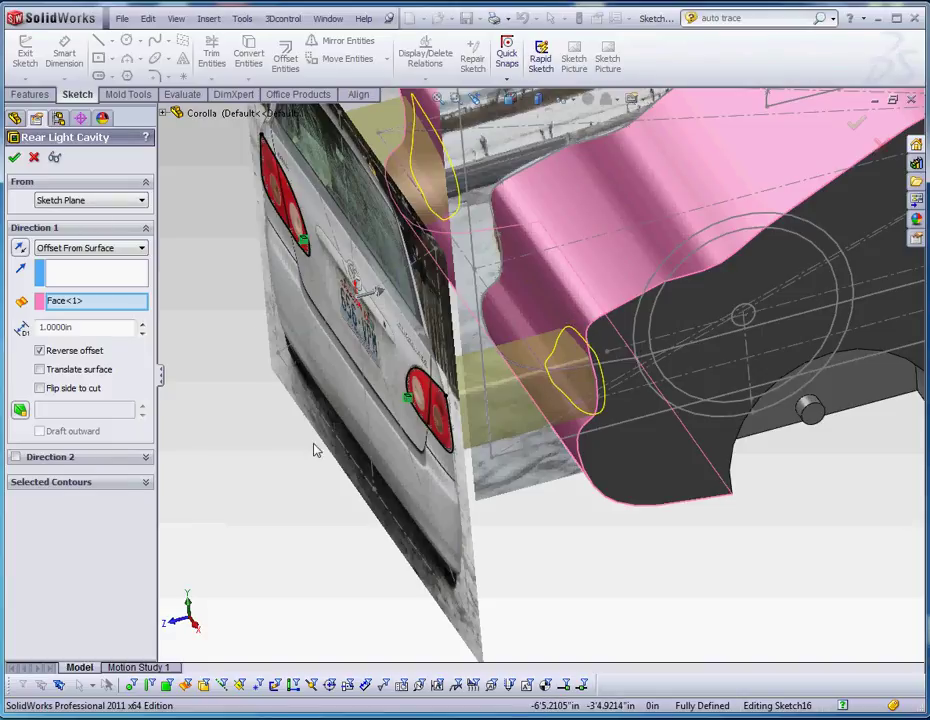
{"action": "key", "text": "Return"}
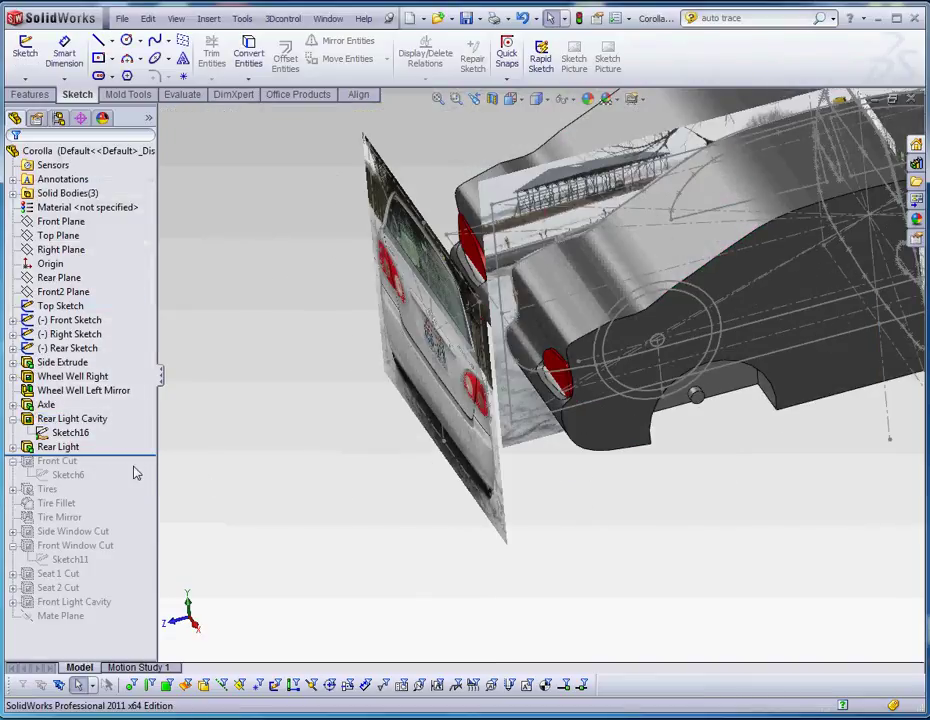
Roll the bar below Sketch6 to rebuild Front Cut, then below Tires for black tires
{"action": "left_click_drag", "start_coordinate": [126, 455], "coordinate": [119, 485]}
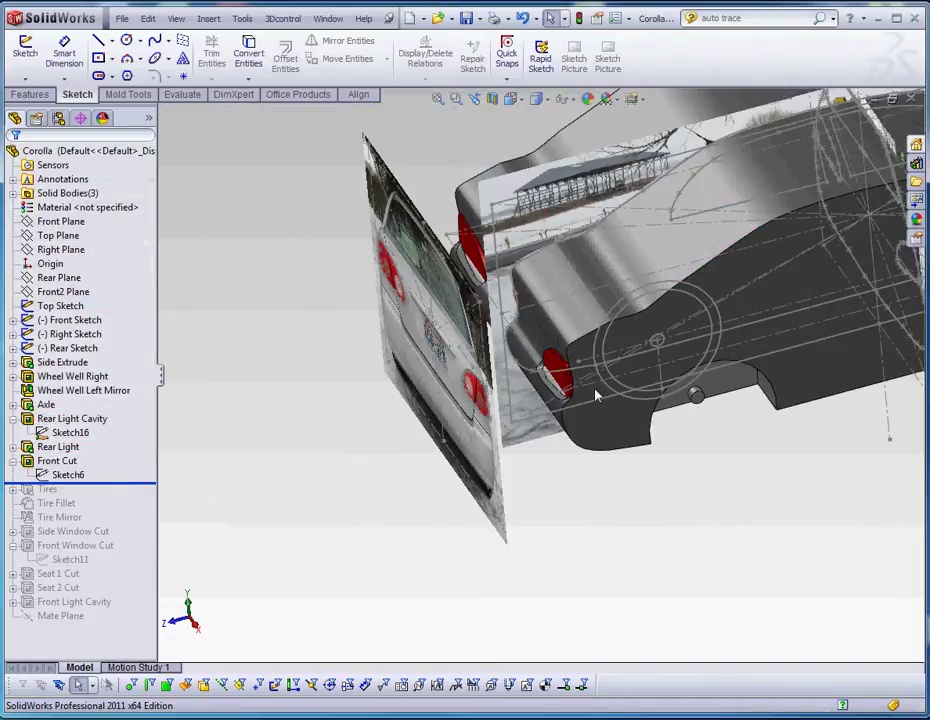
{"action": "middle_click_drag", "start_coordinate": [650, 360], "coordinate": [565, 504]}
{"action": "scroll", "coordinate": [699, 369], "scroll_direction": "down", "scroll_amount": 4}
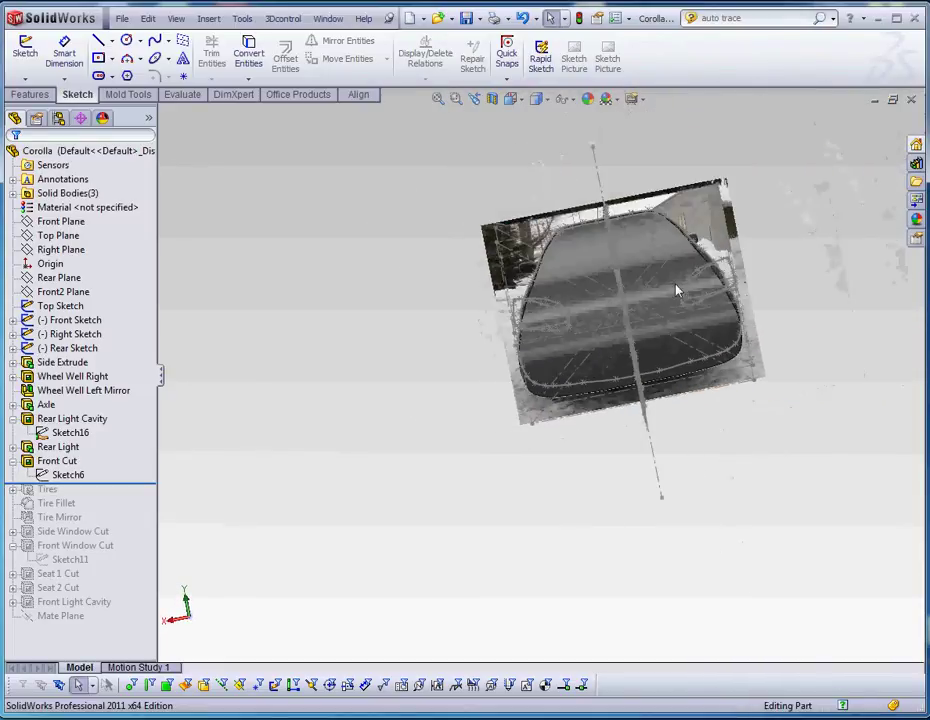
{"action": "scroll", "coordinate": [647, 279], "scroll_direction": "up", "scroll_amount": 3}
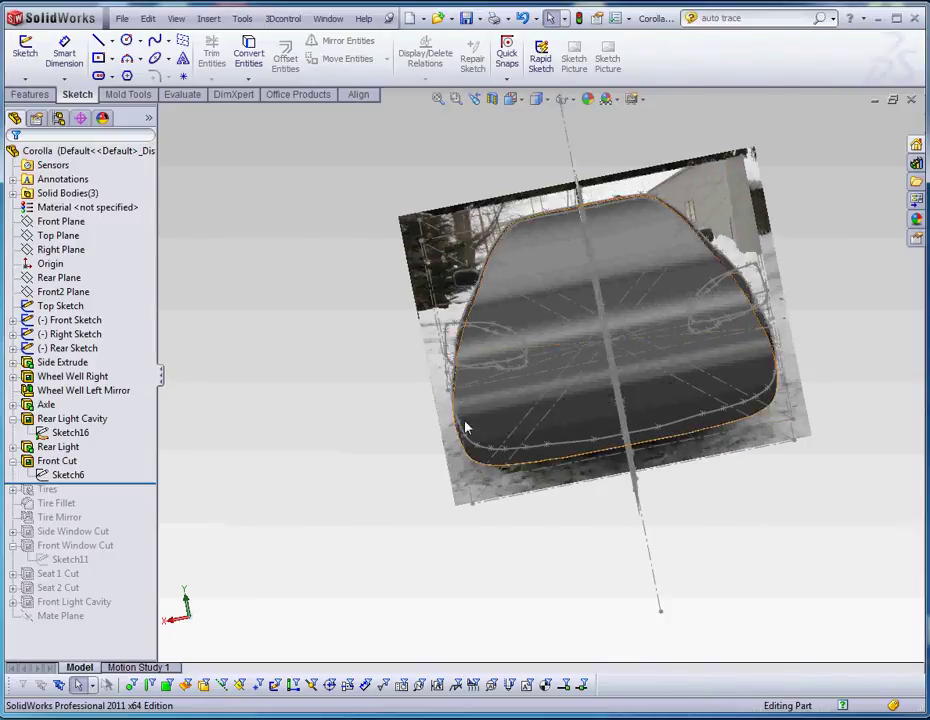
{"action": "middle_click_drag", "start_coordinate": [556, 536], "coordinate": [673, 560]}
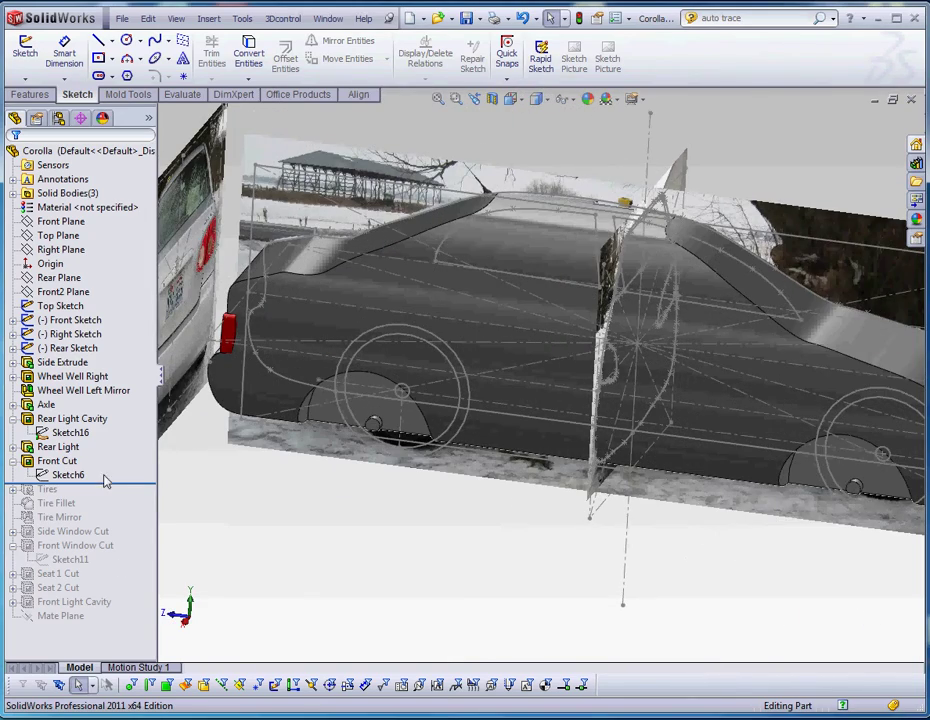
{"action": "left_click_drag", "start_coordinate": [125, 486], "coordinate": [125, 500]}
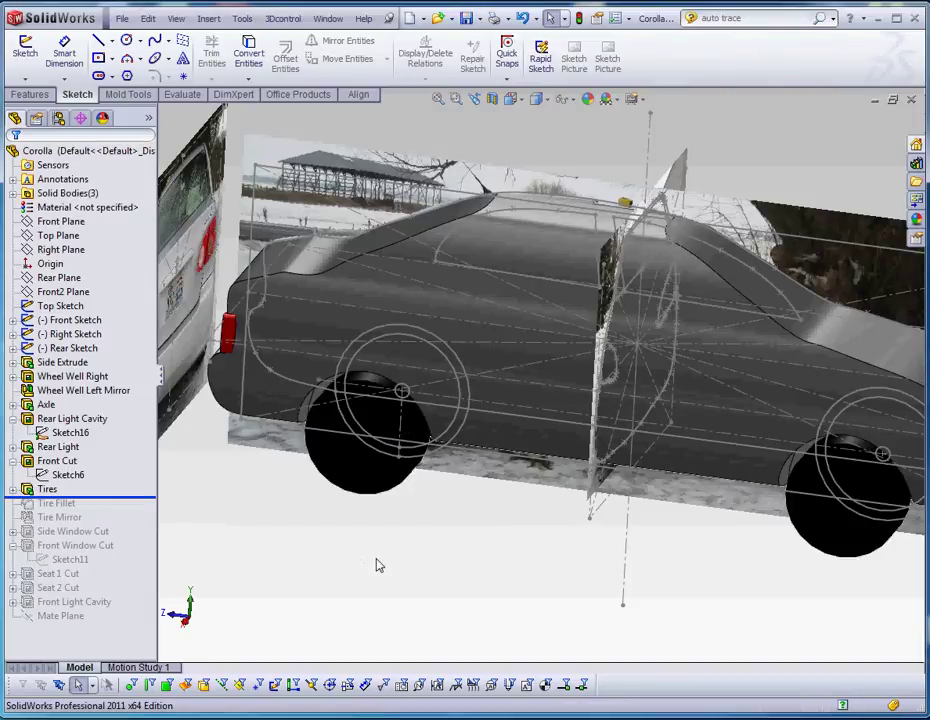
Hide the sketches and reference photos, then roll forward to include the Tire Fillet
{"action": "left_click", "coordinate": [176, 19]}
{"action": "left_click", "coordinate": [222, 256]}
{"action": "scroll", "coordinate": [490, 525], "scroll_direction": "up", "scroll_amount": 5}
{"action": "mouse_move", "coordinate": [490, 525]}
{"action": "middle_mouse_down"}
{"action": "mouse_move", "coordinate": [571, 492]}
{"action": "mouse_move", "coordinate": [422, 500]}
{"action": "middle_mouse_up"}
{"action": "left_click_drag", "start_coordinate": [116, 499], "coordinate": [118, 529]}
{"action": "middle_click_drag", "start_coordinate": [518, 524], "coordinate": [496, 511]}
Roll forward past Side Window Cut and expand it to select Sketch10
{"action": "left_click_drag", "start_coordinate": [140, 535], "coordinate": [125, 547]}
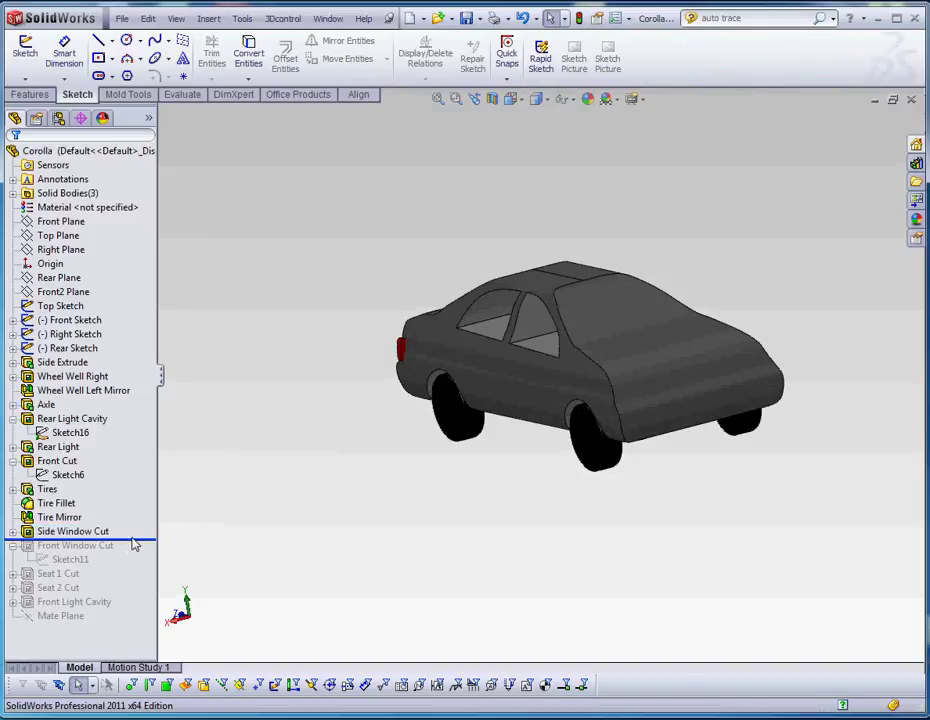
{"action": "middle_click_drag", "start_coordinate": [303, 540], "coordinate": [351, 531]}
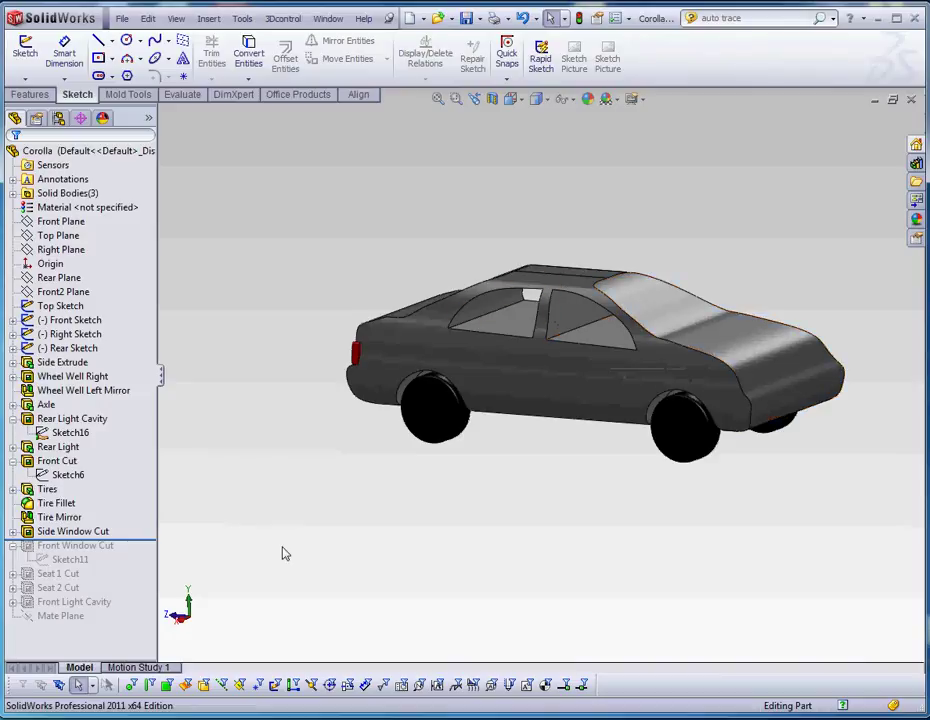
{"action": "left_click", "coordinate": [29, 536]}
{"action": "left_click", "coordinate": [13, 531]}
{"action": "left_click", "coordinate": [68, 545]}
{"action": "middle_click_drag", "start_coordinate": [446, 549], "coordinate": [469, 527]}
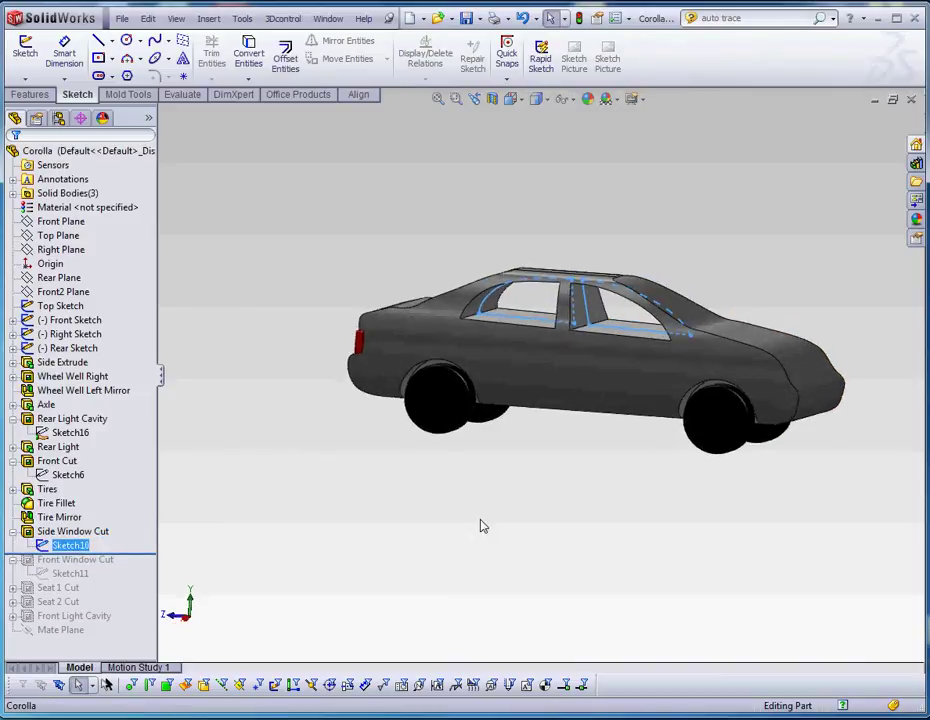
{"action": "scroll", "coordinate": [567, 295], "scroll_direction": "down", "scroll_amount": 5}
{"action": "scroll", "coordinate": [587, 388], "scroll_direction": "down", "scroll_amount": 2}
{"action": "scroll", "coordinate": [575, 484], "scroll_direction": "up", "scroll_amount": 6}
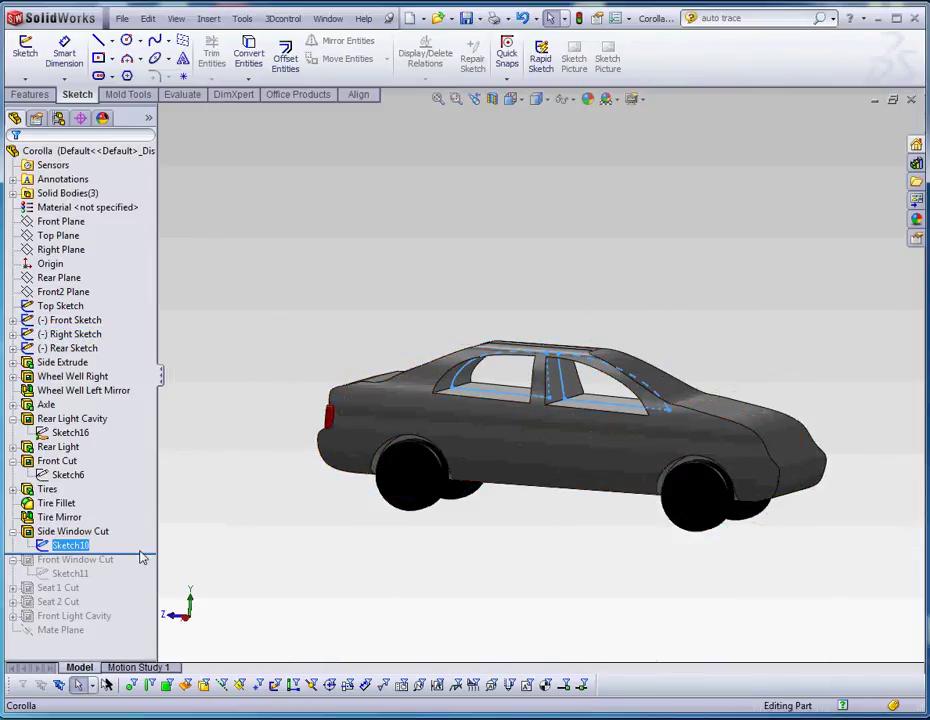
Roll the feature tree forward past Sketch11 to show the Front Window Cut, Seat 1 Cut and Seat 2 Cut
{"action": "left_click_drag", "start_coordinate": [145, 563], "coordinate": [147, 583]}
{"action": "mouse_move", "coordinate": [502, 587]}
{"action": "middle_mouse_down"}
{"action": "mouse_move", "coordinate": [443, 594]}
{"action": "mouse_move", "coordinate": [523, 575]}
{"action": "mouse_move", "coordinate": [587, 409]}
{"action": "middle_mouse_up"}
{"action": "scroll", "coordinate": [587, 409], "scroll_direction": "up", "scroll_amount": 1}
{"action": "scroll", "coordinate": [585, 409], "scroll_direction": "down", "scroll_amount": 3}
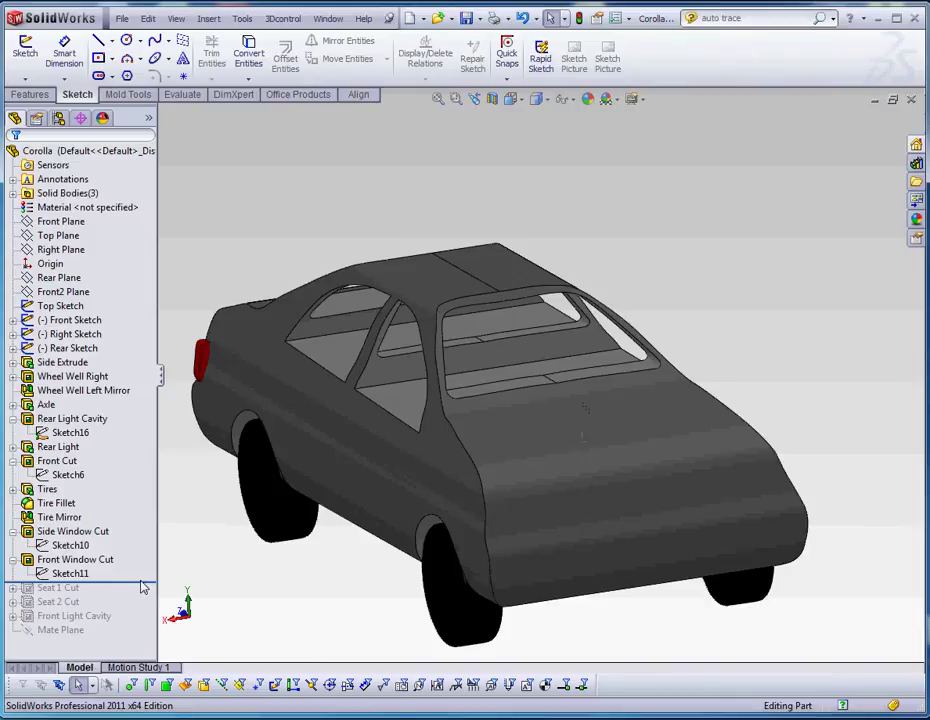
{"action": "left_click_drag", "start_coordinate": [123, 590], "coordinate": [118, 604]}
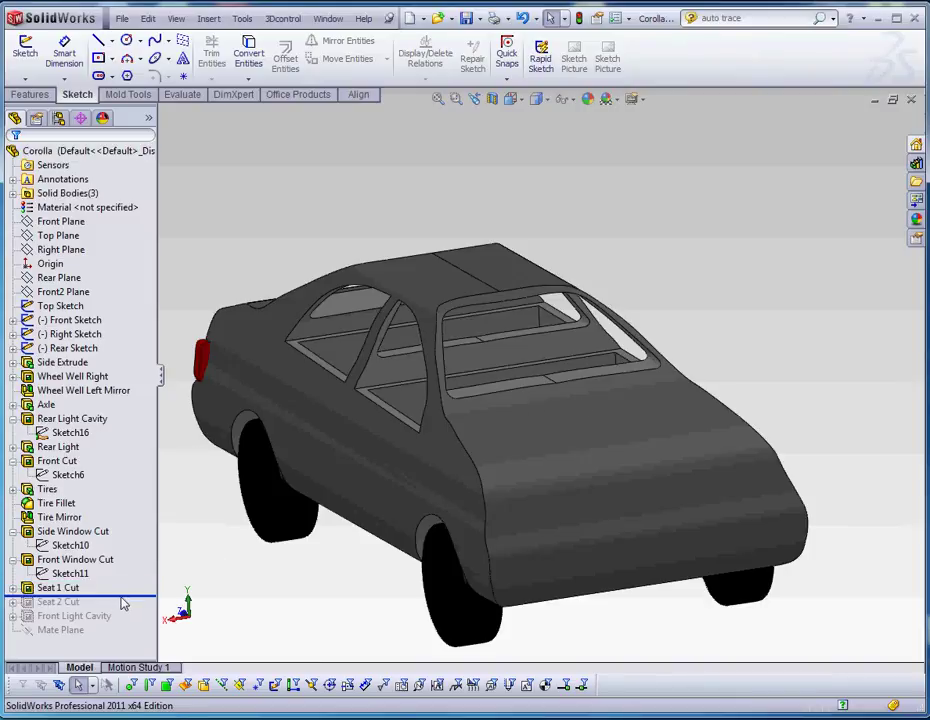
{"action": "left_click_drag", "start_coordinate": [120, 599], "coordinate": [130, 627]}
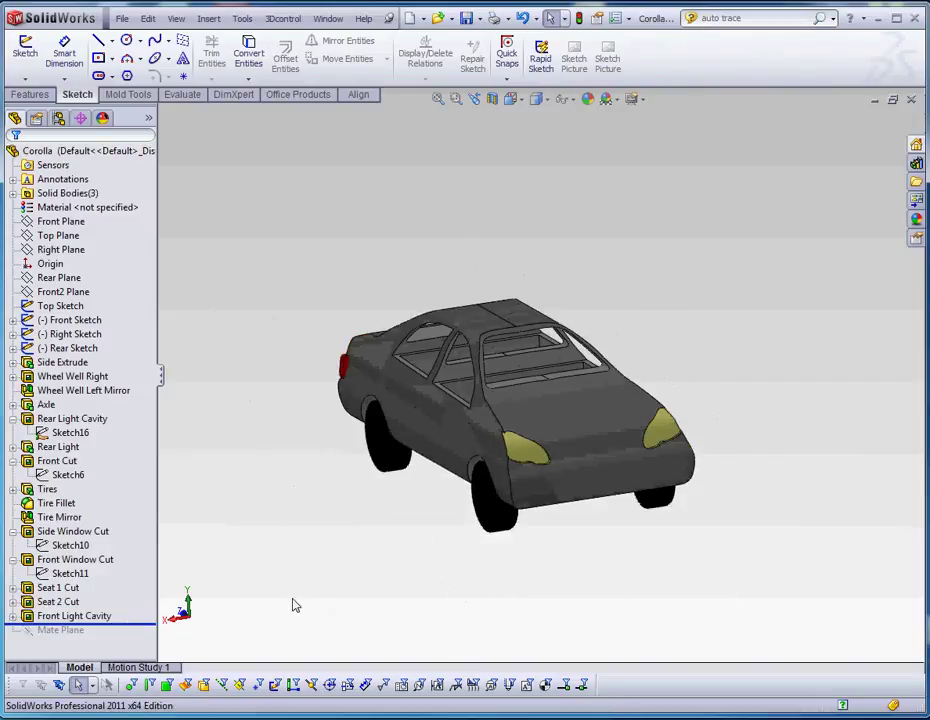
Roll to the end of the tree so the yellow headlights and Mate Plane appear, then select Mate Plane
{"action": "left_click_drag", "start_coordinate": [142, 629], "coordinate": [142, 641]}
{"action": "middle_click_drag", "start_coordinate": [388, 625], "coordinate": [401, 584]}
{"action": "left_click", "coordinate": [52, 630]}
{"action": "right_click", "coordinate": [52, 630]}
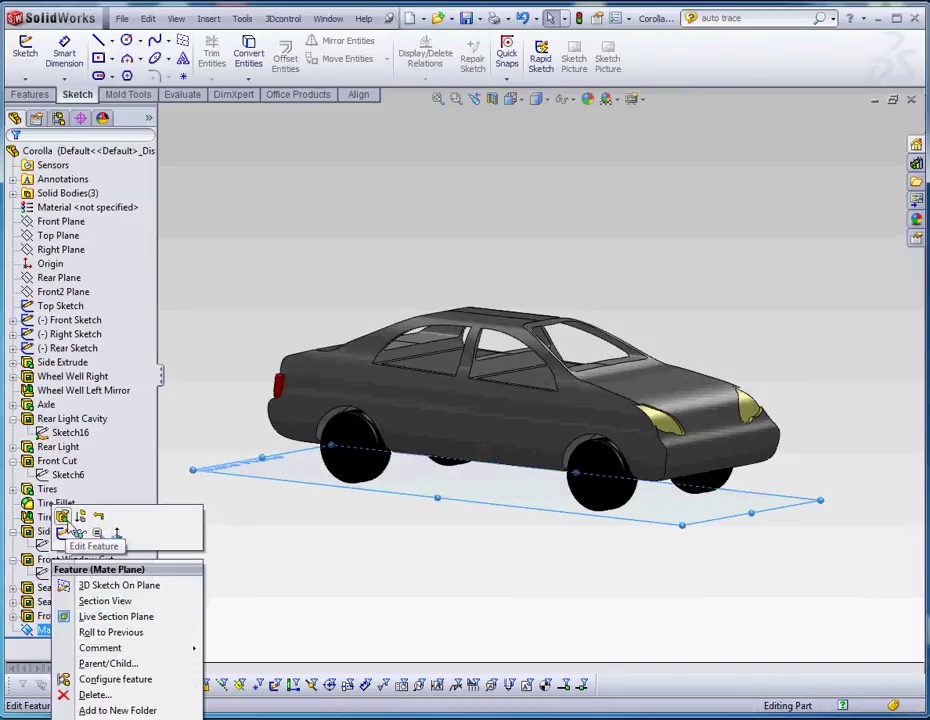
{"action": "left_click", "coordinate": [63, 517]}
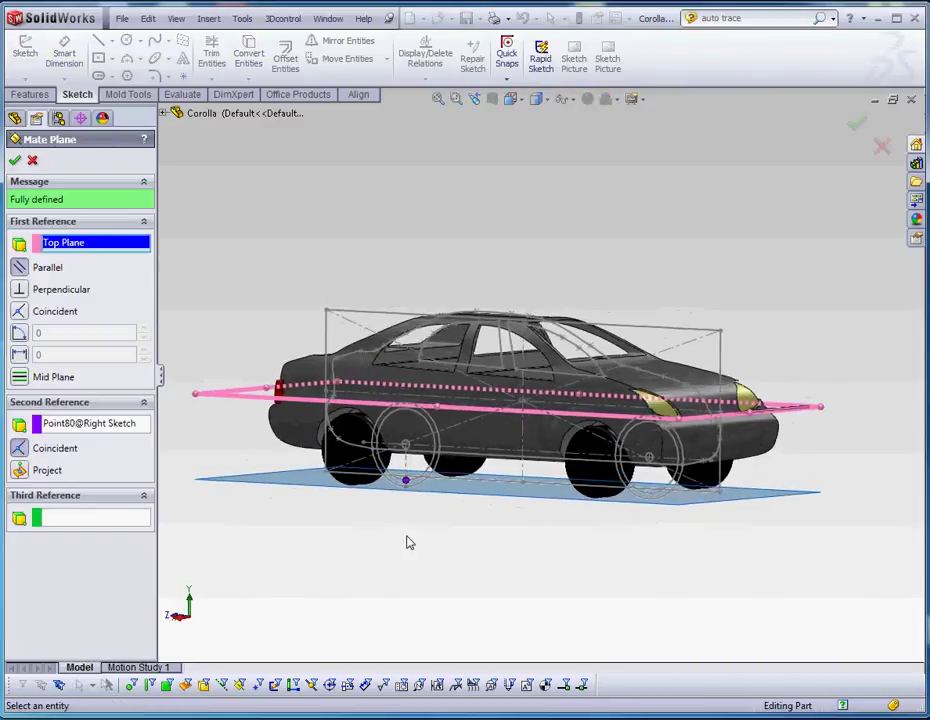
{"action": "scroll", "coordinate": [405, 513], "scroll_direction": "down", "scroll_amount": 5}
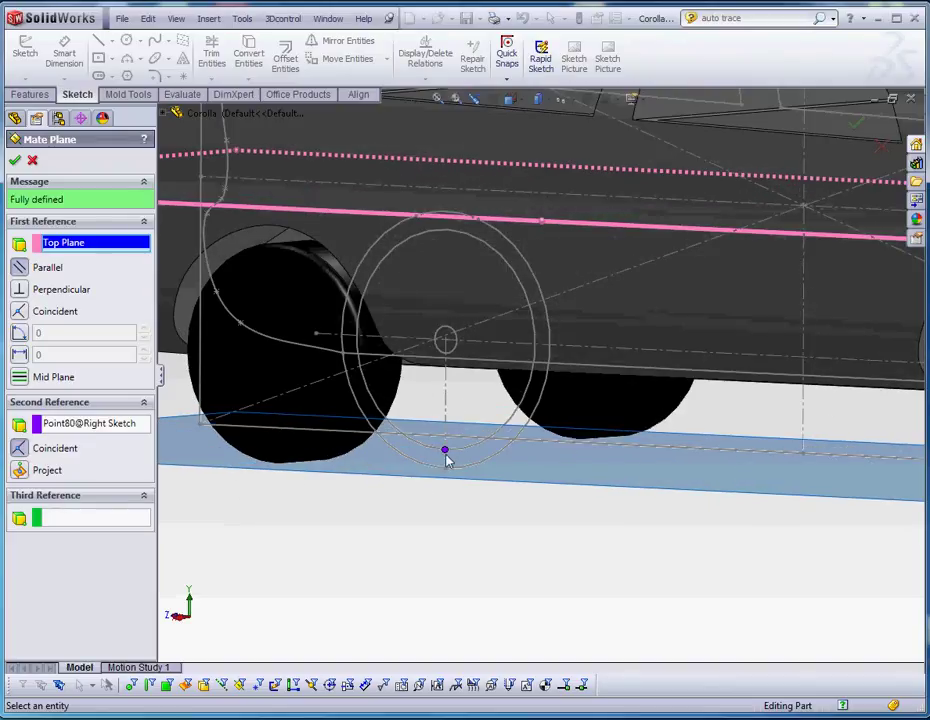
{"action": "scroll", "coordinate": [453, 471], "scroll_direction": "up", "scroll_amount": 3}
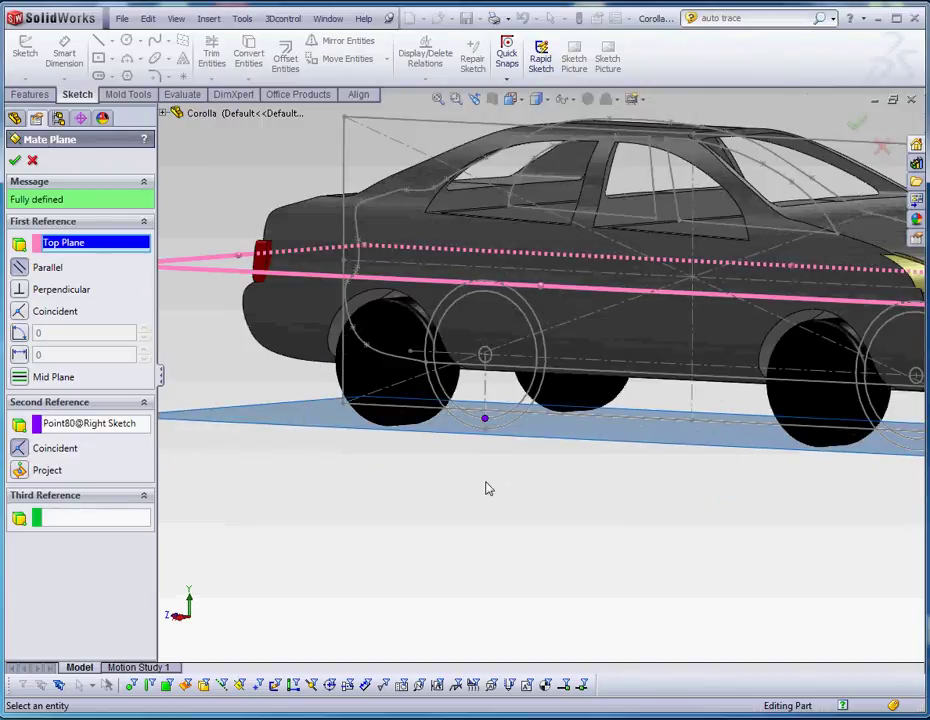
{"action": "mouse_move", "coordinate": [488, 488]}
{"action": "middle_mouse_down"}
{"action": "mouse_move", "coordinate": [415, 533]}
{"action": "mouse_move", "coordinate": [425, 513]}
{"action": "mouse_move", "coordinate": [480, 484]}
{"action": "middle_mouse_up"}
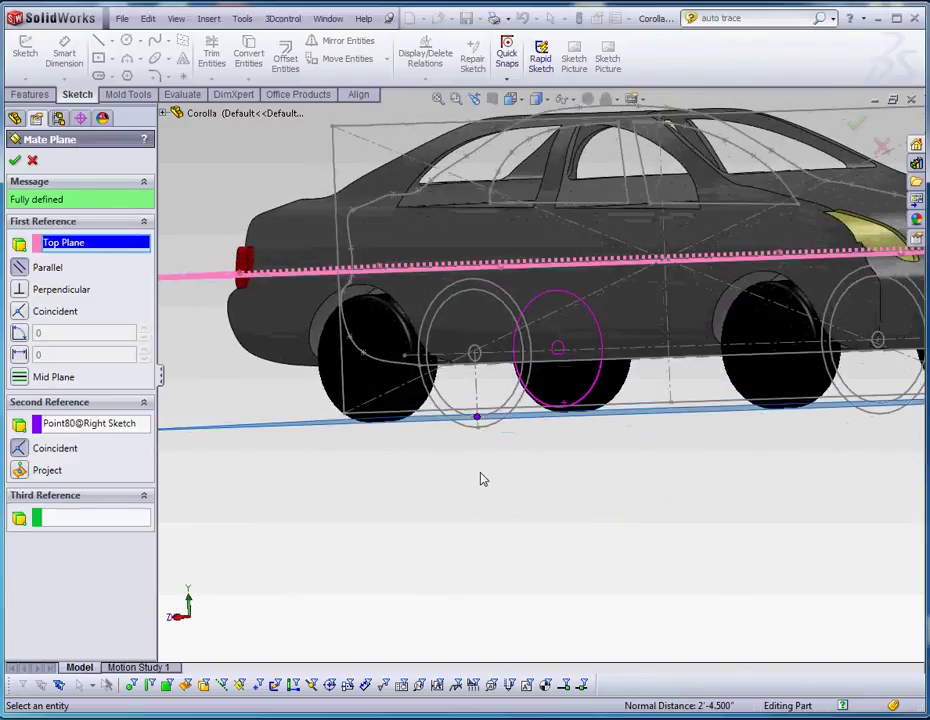
{"action": "scroll", "coordinate": [498, 468], "scroll_direction": "up", "scroll_amount": 3}
{"action": "scroll", "coordinate": [342, 325], "scroll_direction": "down", "scroll_amount": 3}
{"action": "scroll", "coordinate": [425, 360], "scroll_direction": "up", "scroll_amount": 2}
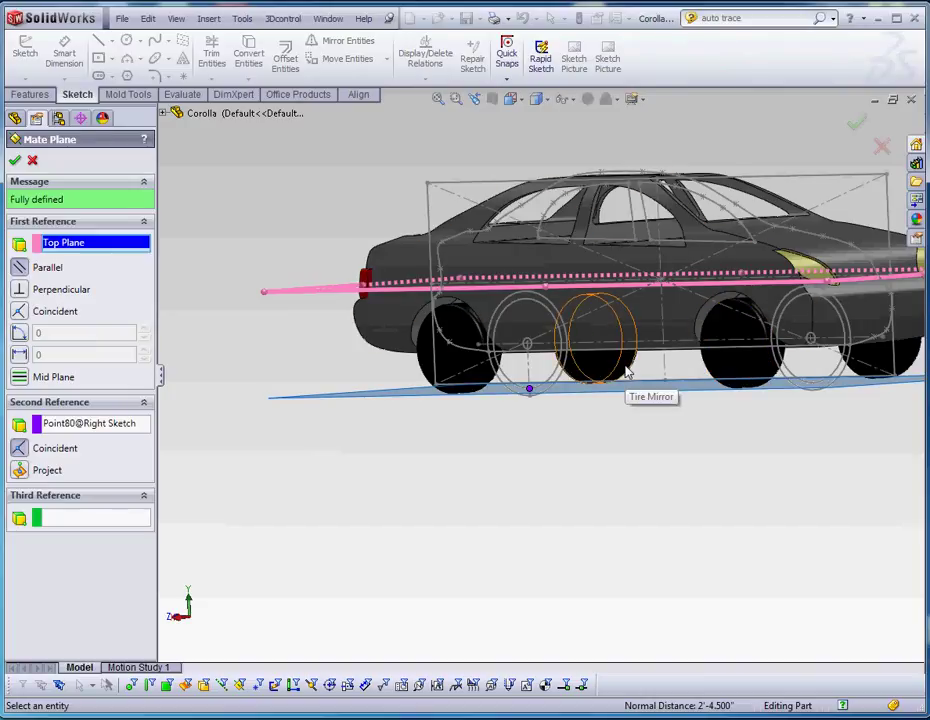
{"action": "middle_click_drag", "start_coordinate": [560, 432], "coordinate": [556, 450]}
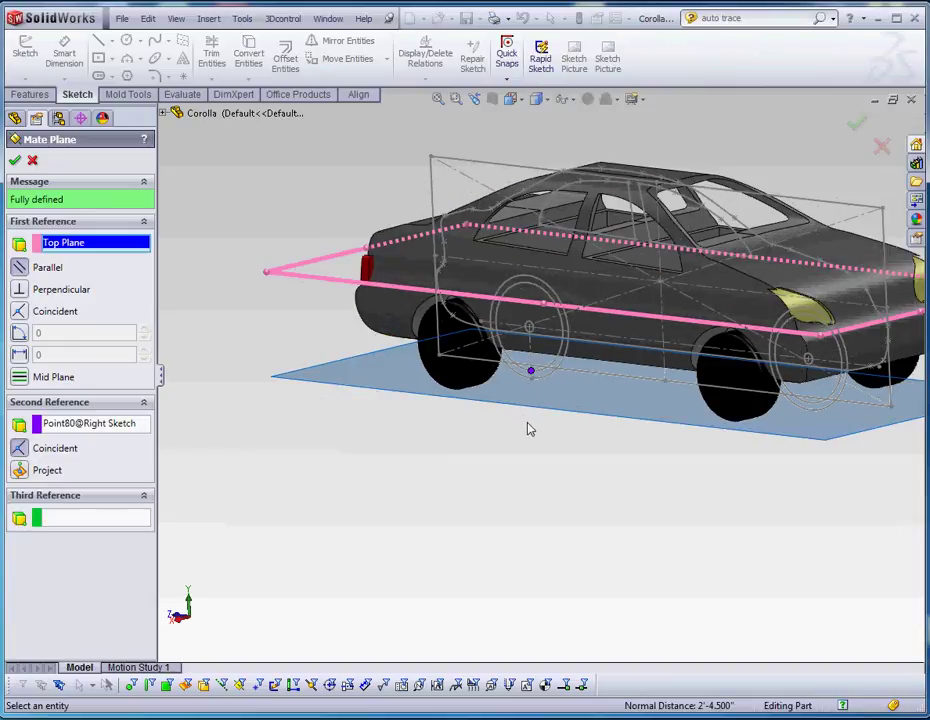
{"action": "left_click", "coordinate": [13, 160]}
{"action": "scroll", "coordinate": [667, 337], "scroll_direction": "up", "scroll_amount": 3}
{"action": "scroll", "coordinate": [640, 380], "scroll_direction": "down", "scroll_amount": 4}
{"action": "scroll", "coordinate": [536, 450], "scroll_direction": "up", "scroll_amount": 3}
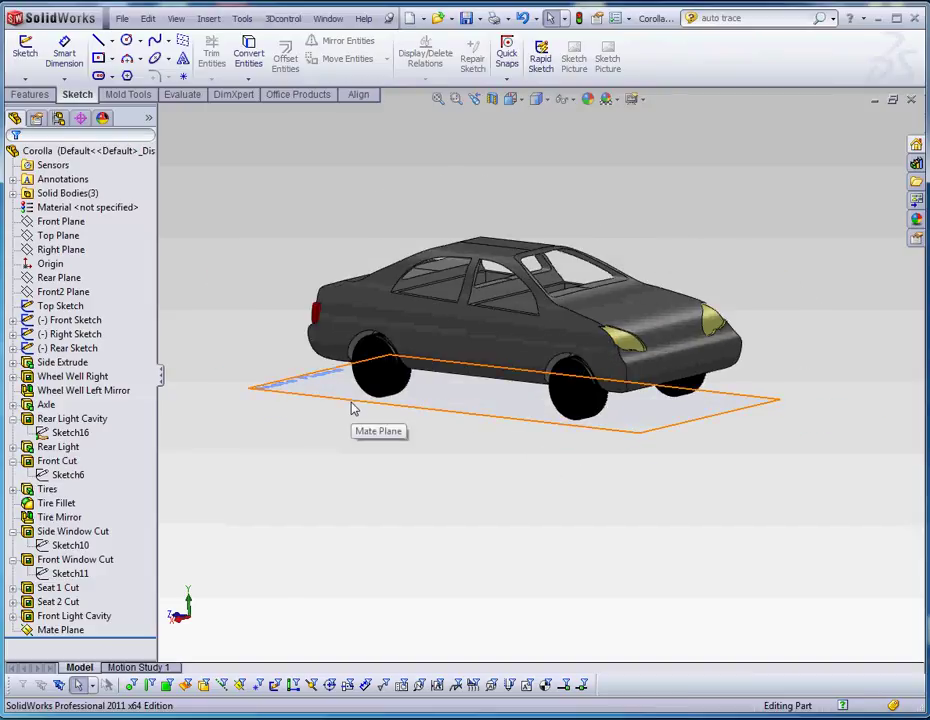